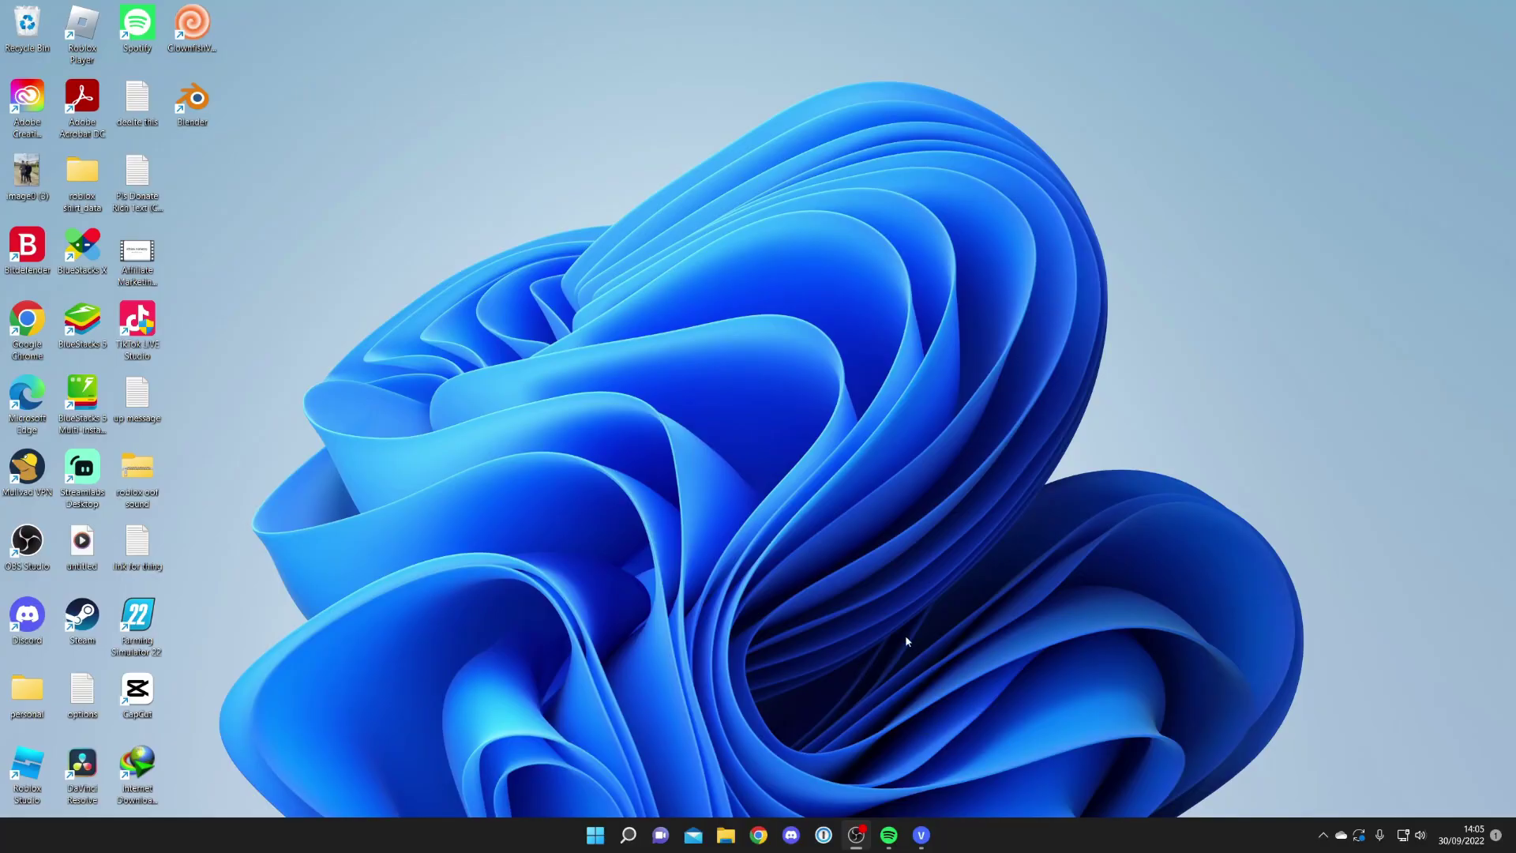
Show Chrome's taskbar jump list with New window and New Incognito window tasks
{"action": "right_click", "coordinate": [758, 835]}
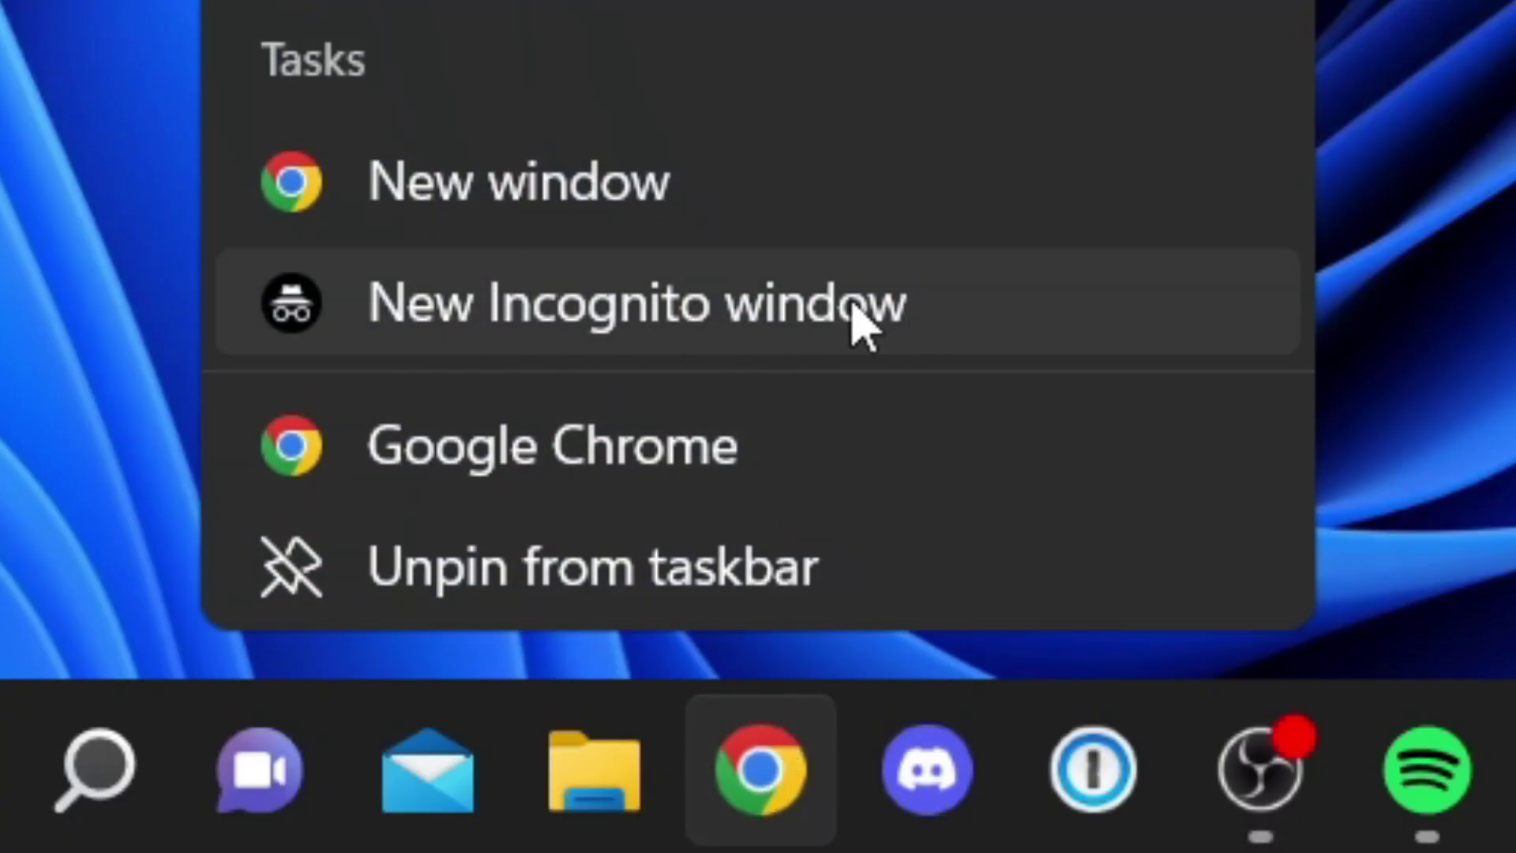
Request a New Incognito window and check Chrome's menu, where Incognito is greyed out
{"action": "left_click", "coordinate": [519, 182]}
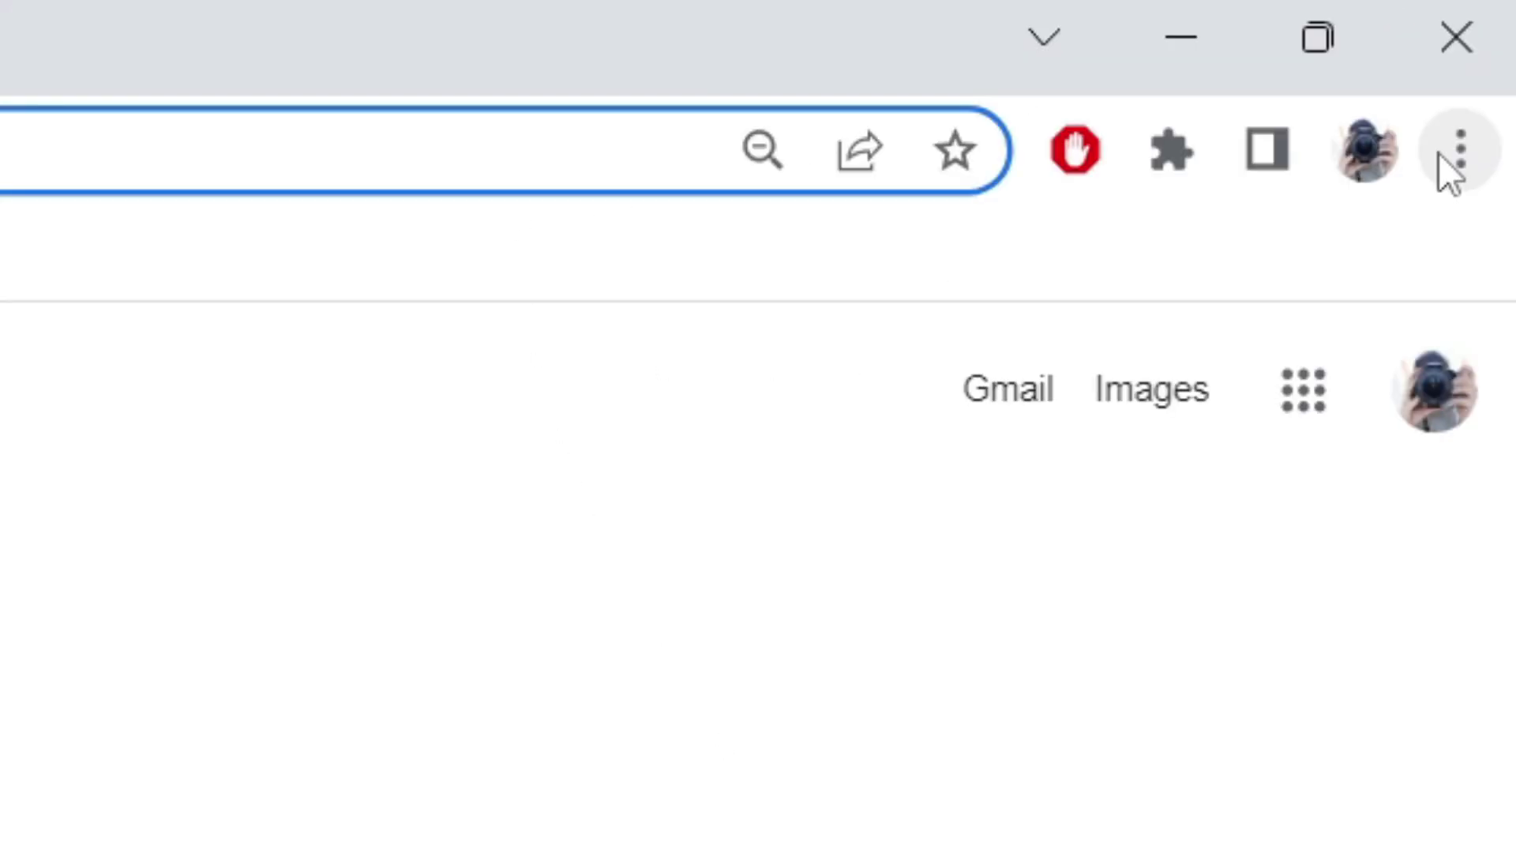
{"action": "left_click", "coordinate": [1459, 150]}
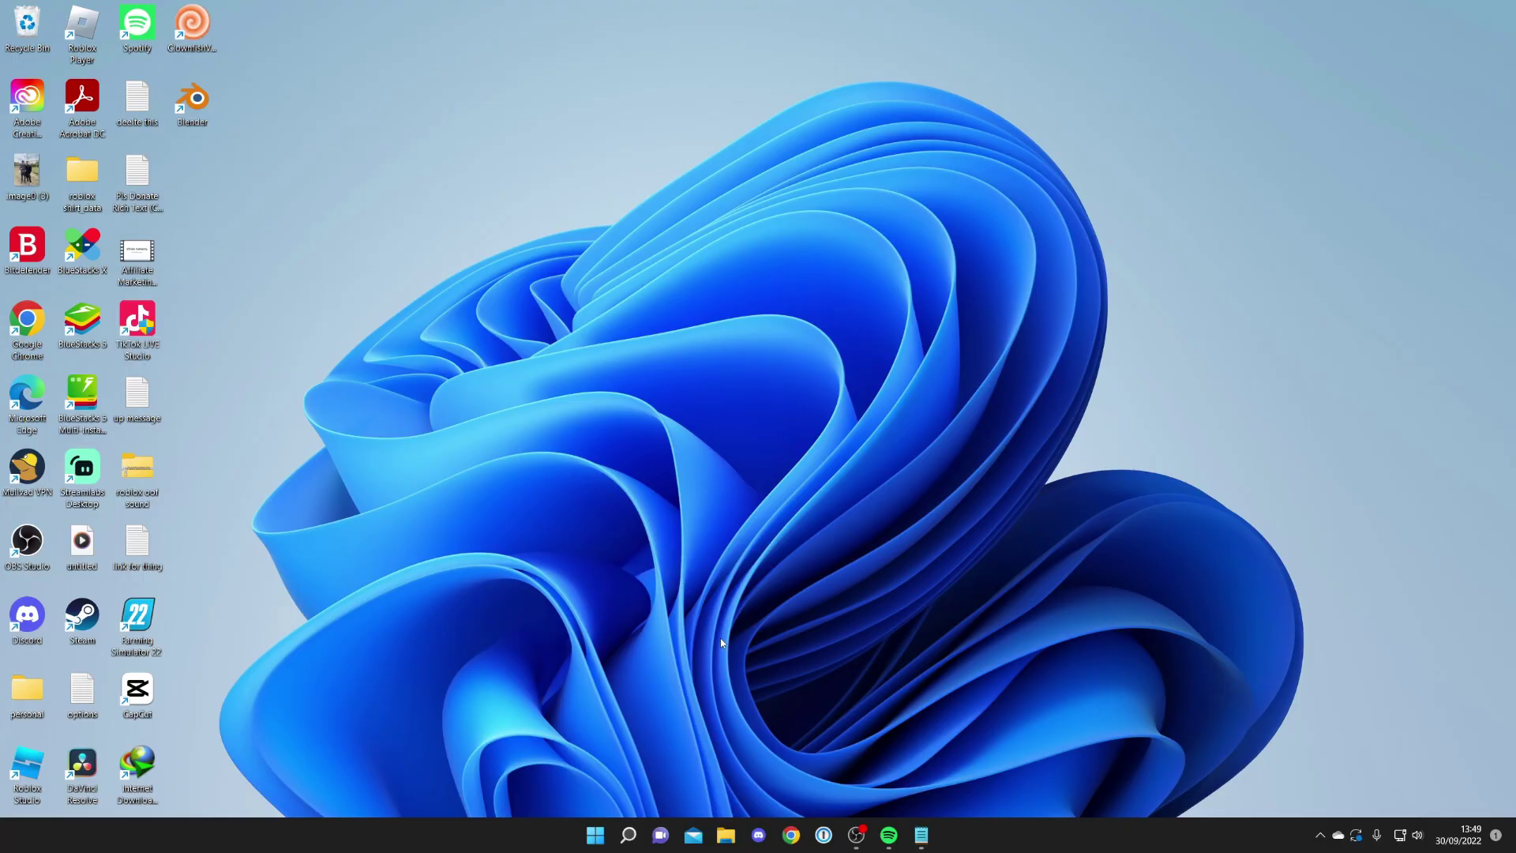
Launch Registry Editor by running regedit from the Run dialog
{"action": "key", "text": "super+r"}
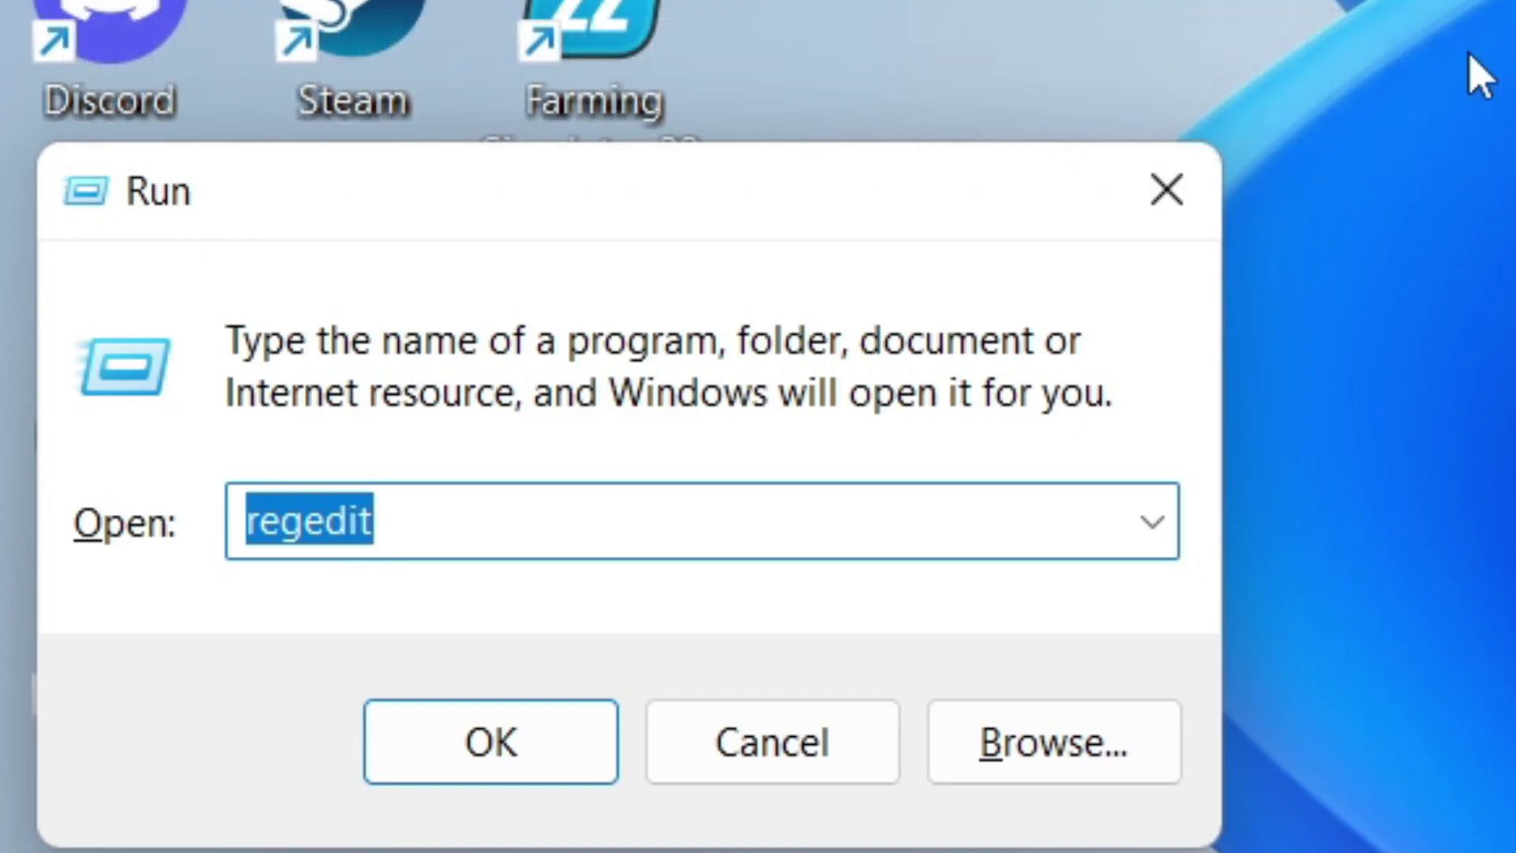
{"action": "left_click", "coordinate": [450, 514]}
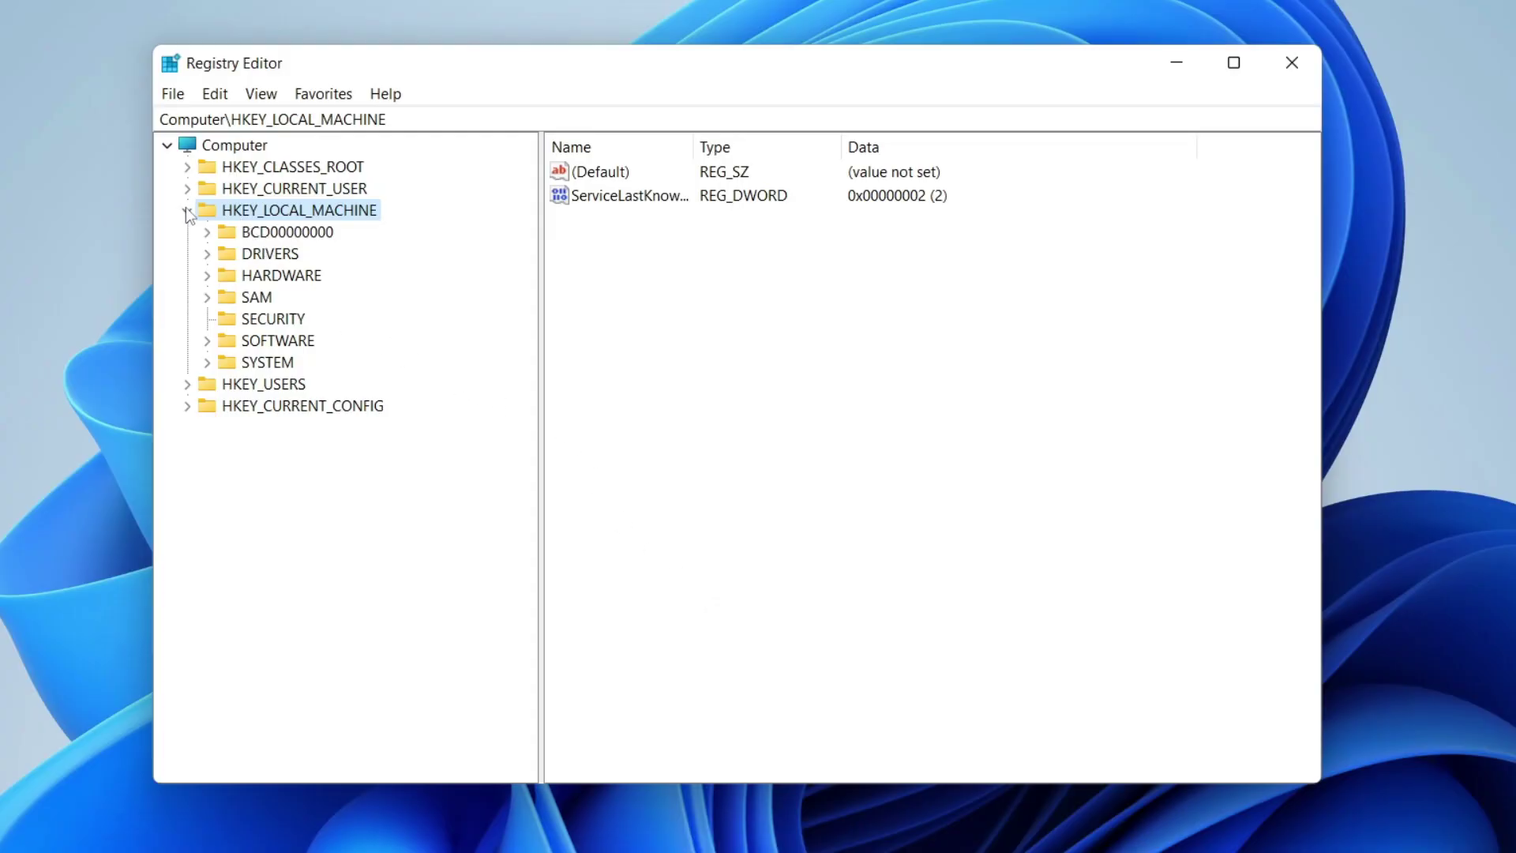
Expand HKEY_LOCAL_MACHINE\SOFTWARE and select its Policies key, showing Adobe, Microsoft and Mozilla
{"action": "left_click", "coordinate": [187, 211]}
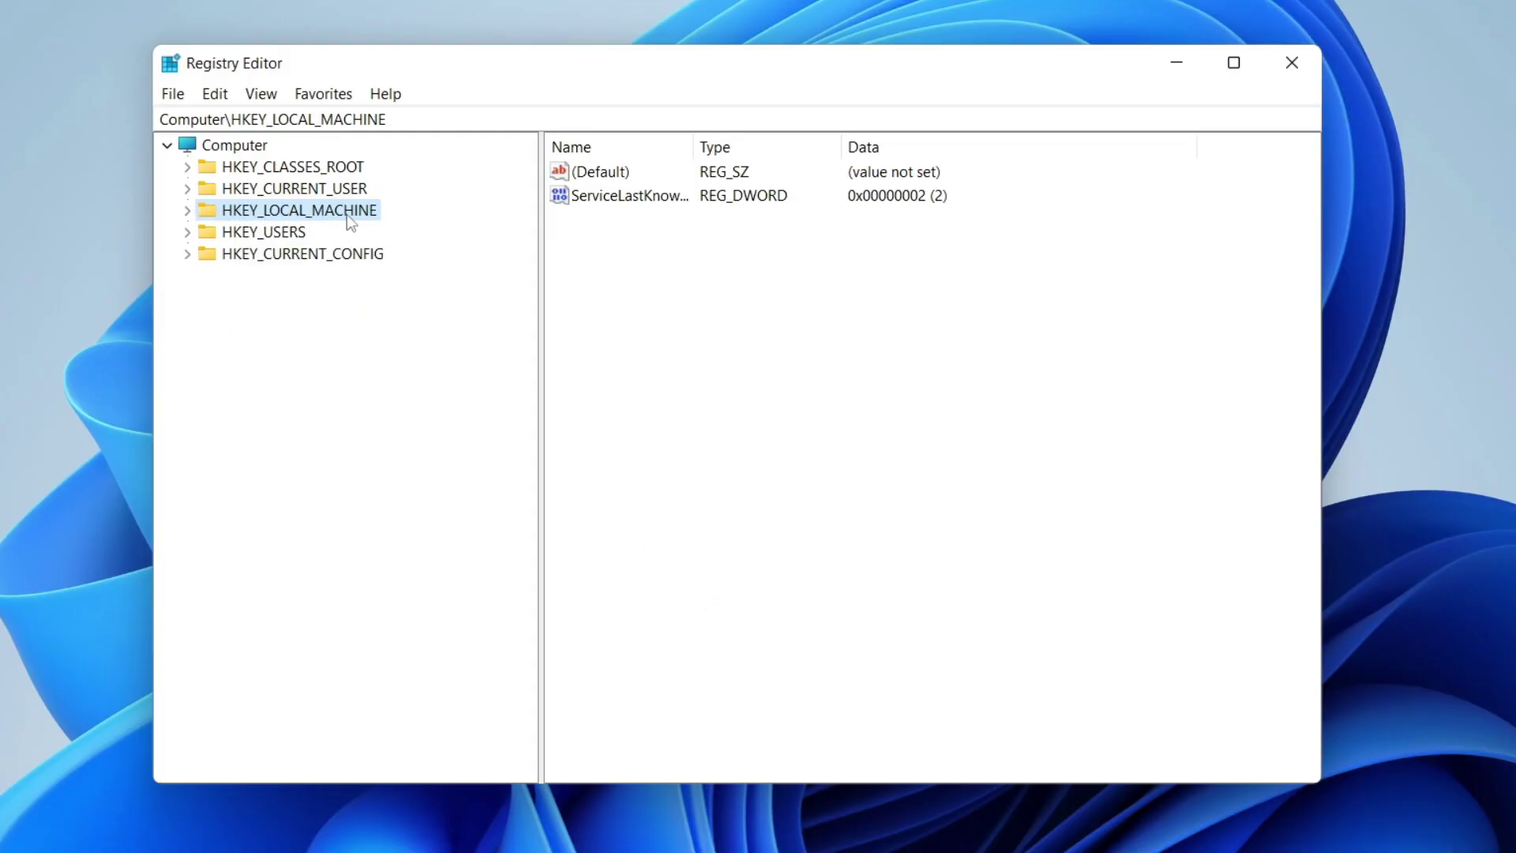
{"action": "left_click", "coordinate": [188, 212]}
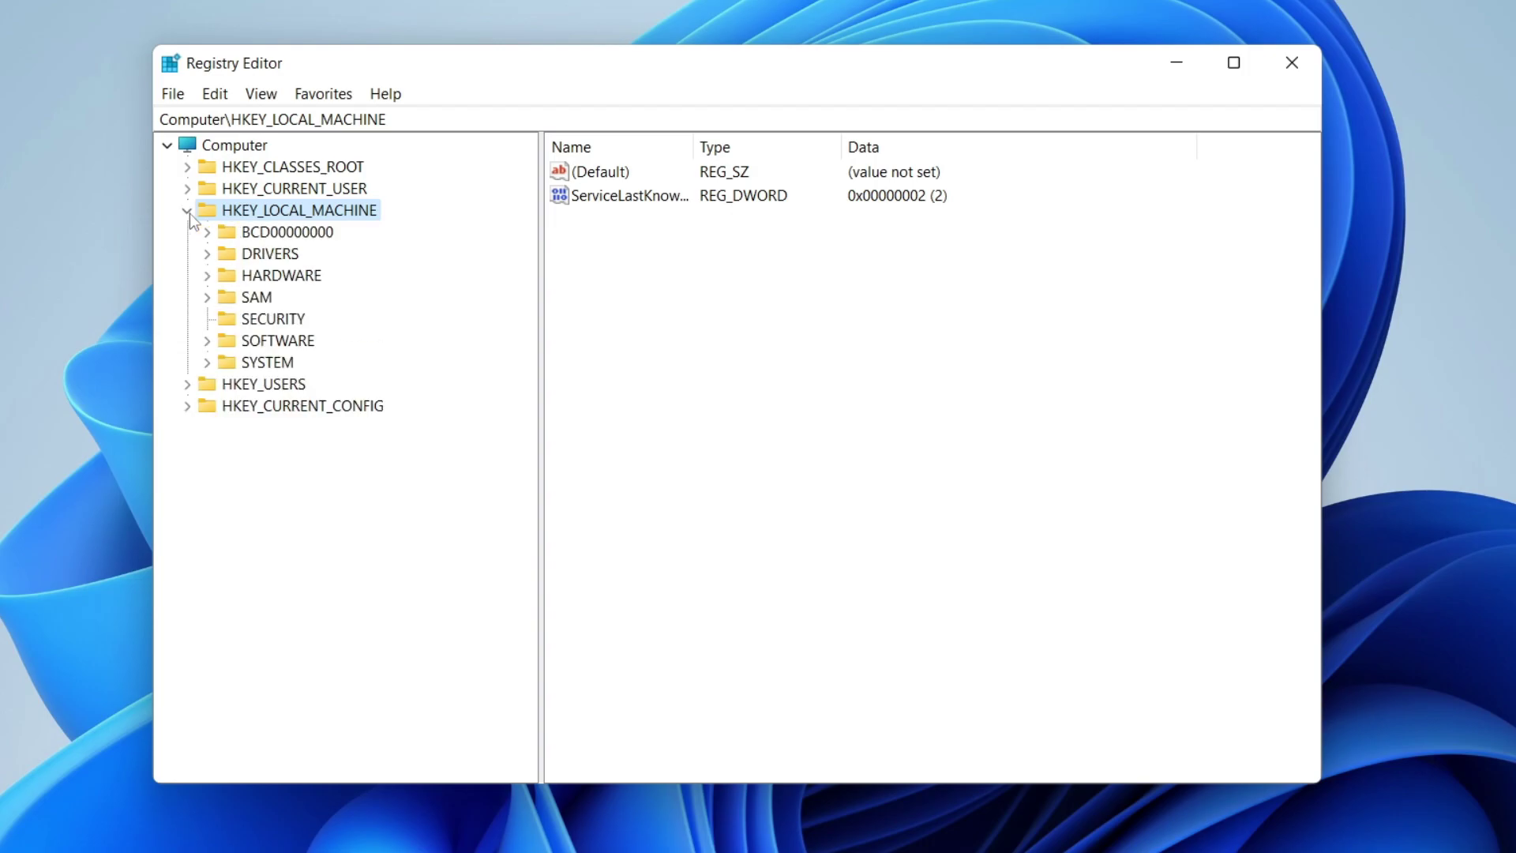
{"action": "left_click", "coordinate": [207, 342]}
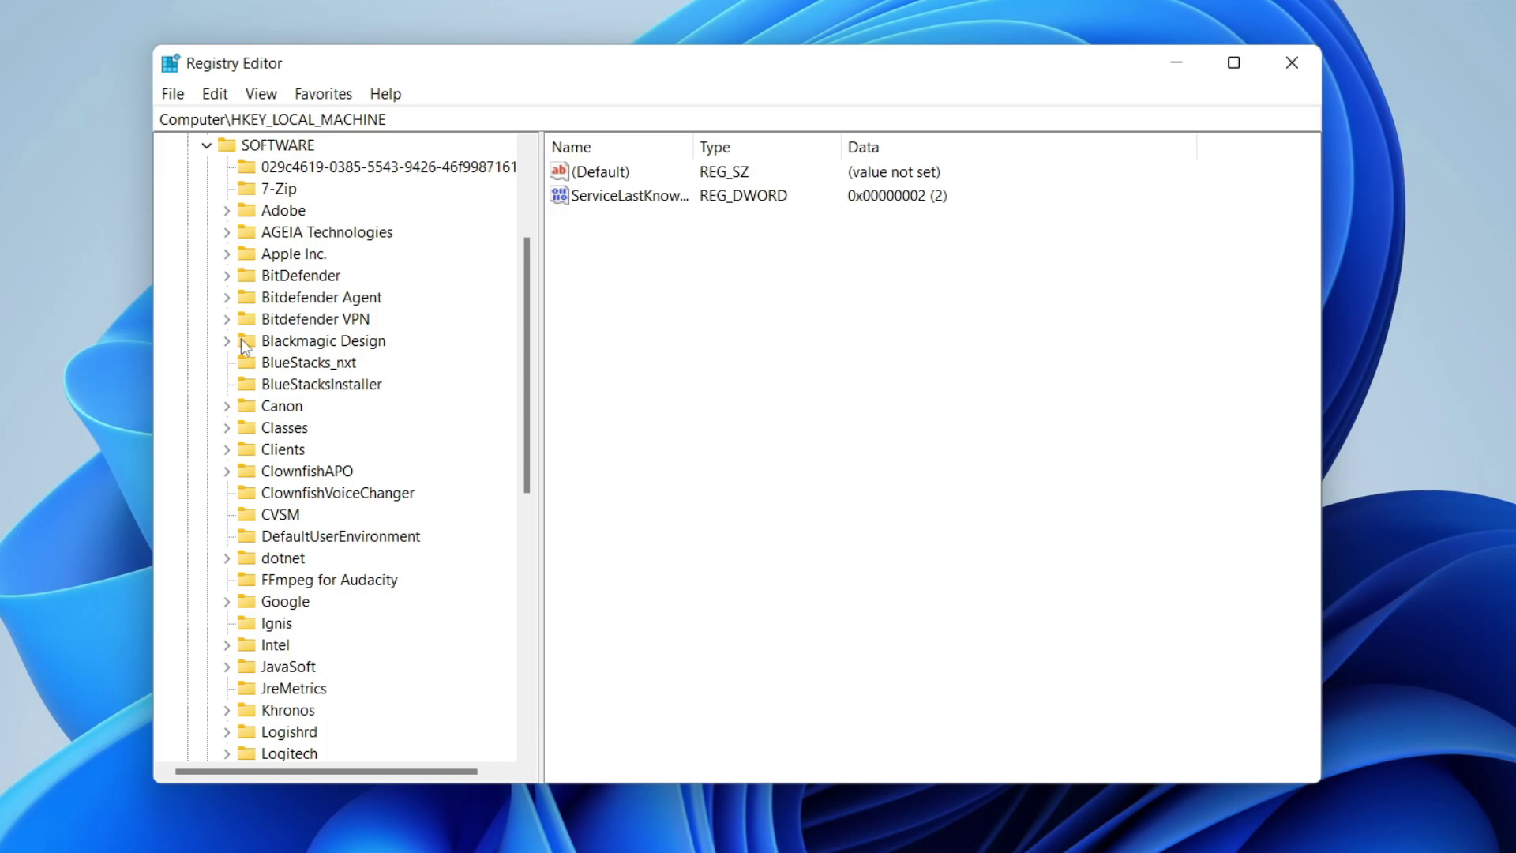
{"action": "scroll", "coordinate": [242, 344], "scroll_direction": "down", "scroll_amount": 8}
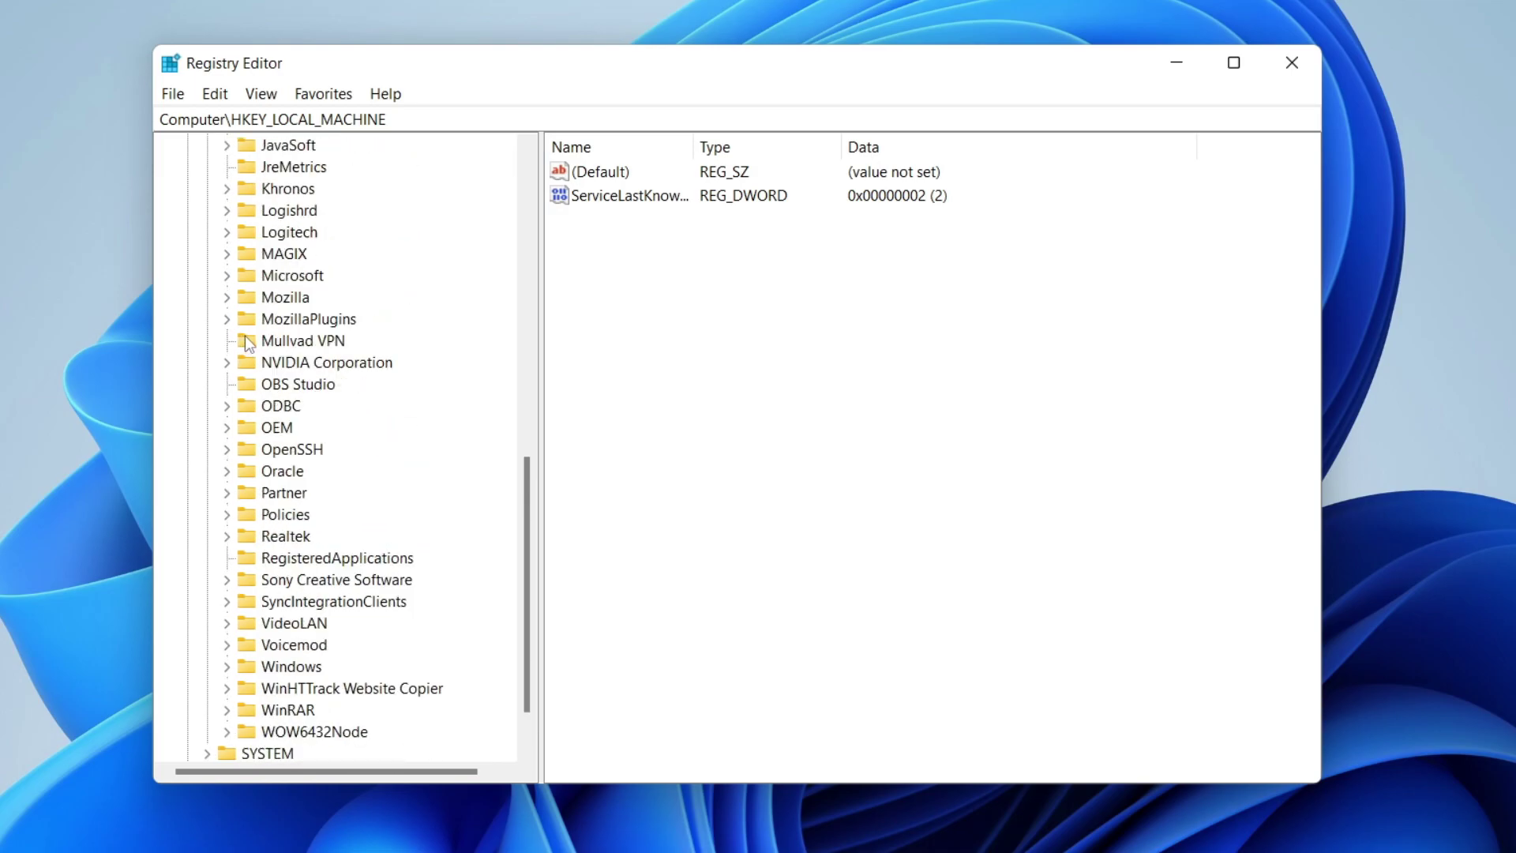
{"action": "left_click", "coordinate": [226, 514]}
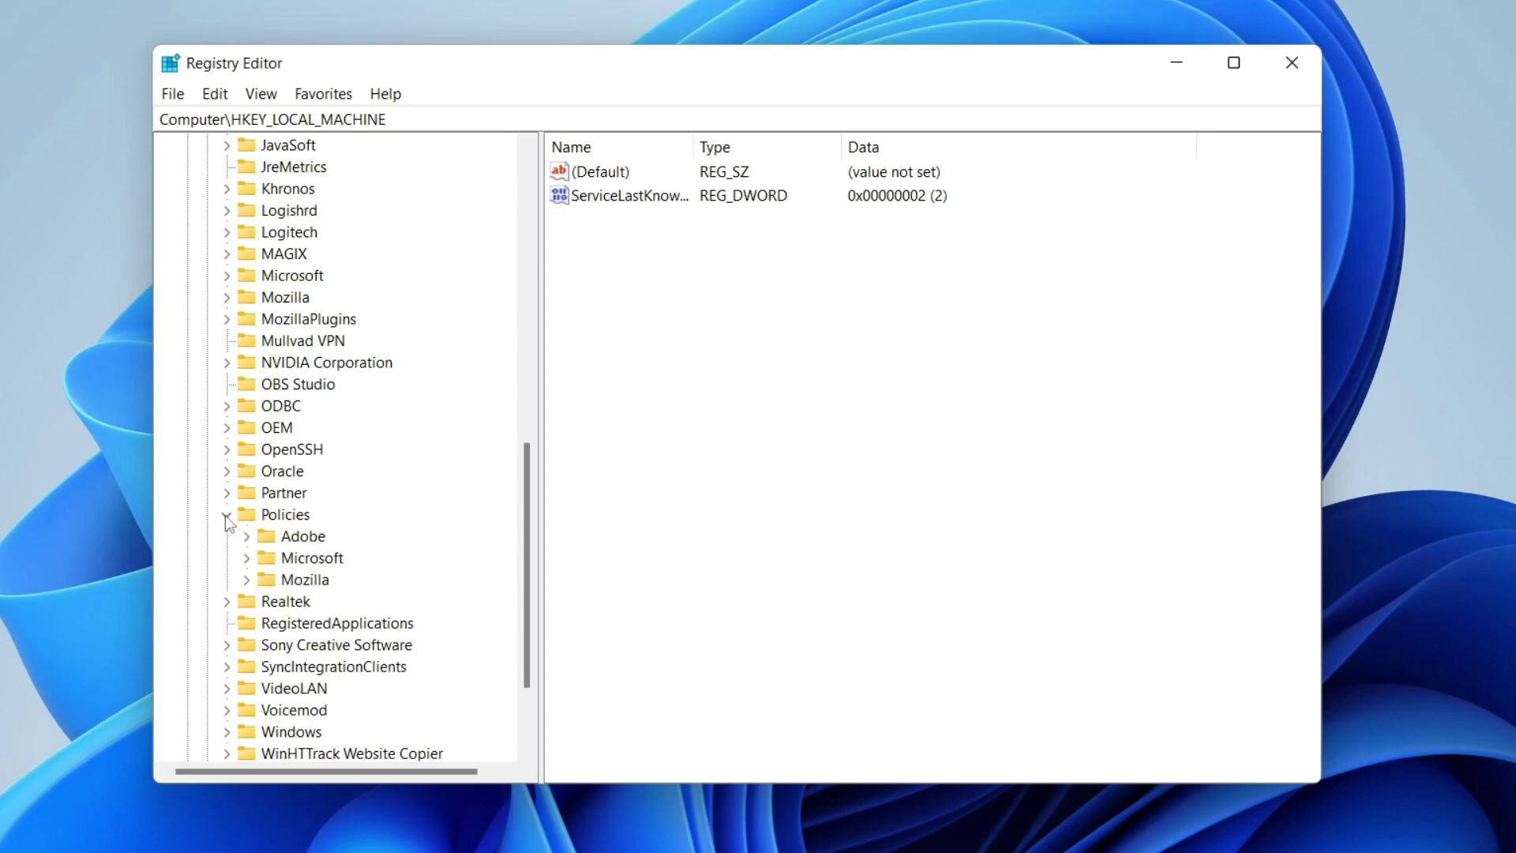
{"action": "left_click", "coordinate": [282, 518]}
{"action": "right_click", "coordinate": [280, 521]}
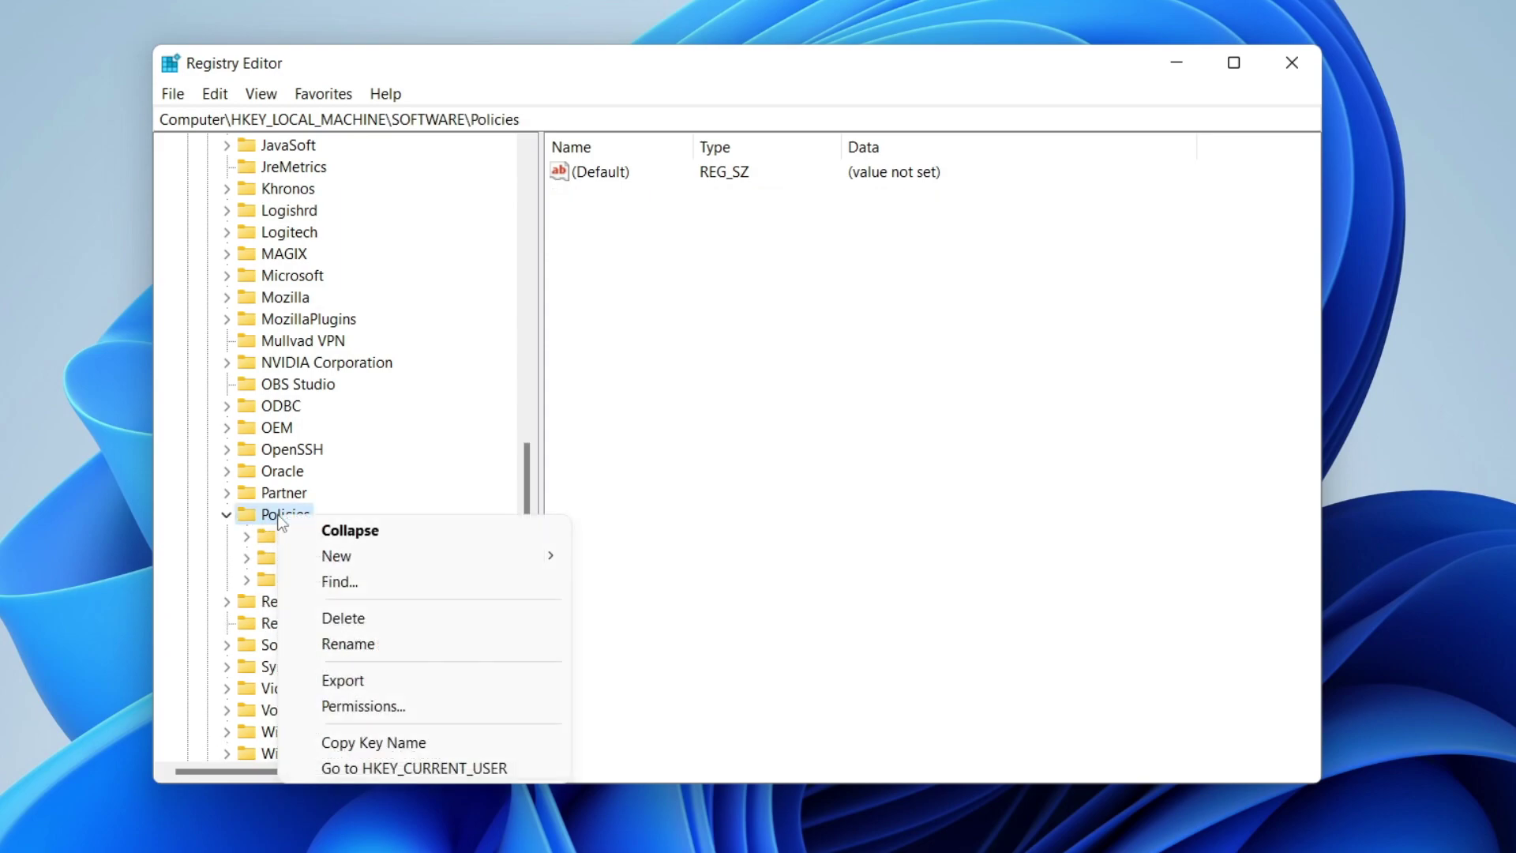
Create a new key named Google under Policies
{"action": "mouse_move", "coordinate": [330, 546]}
{"action": "left_click", "coordinate": [643, 566]}
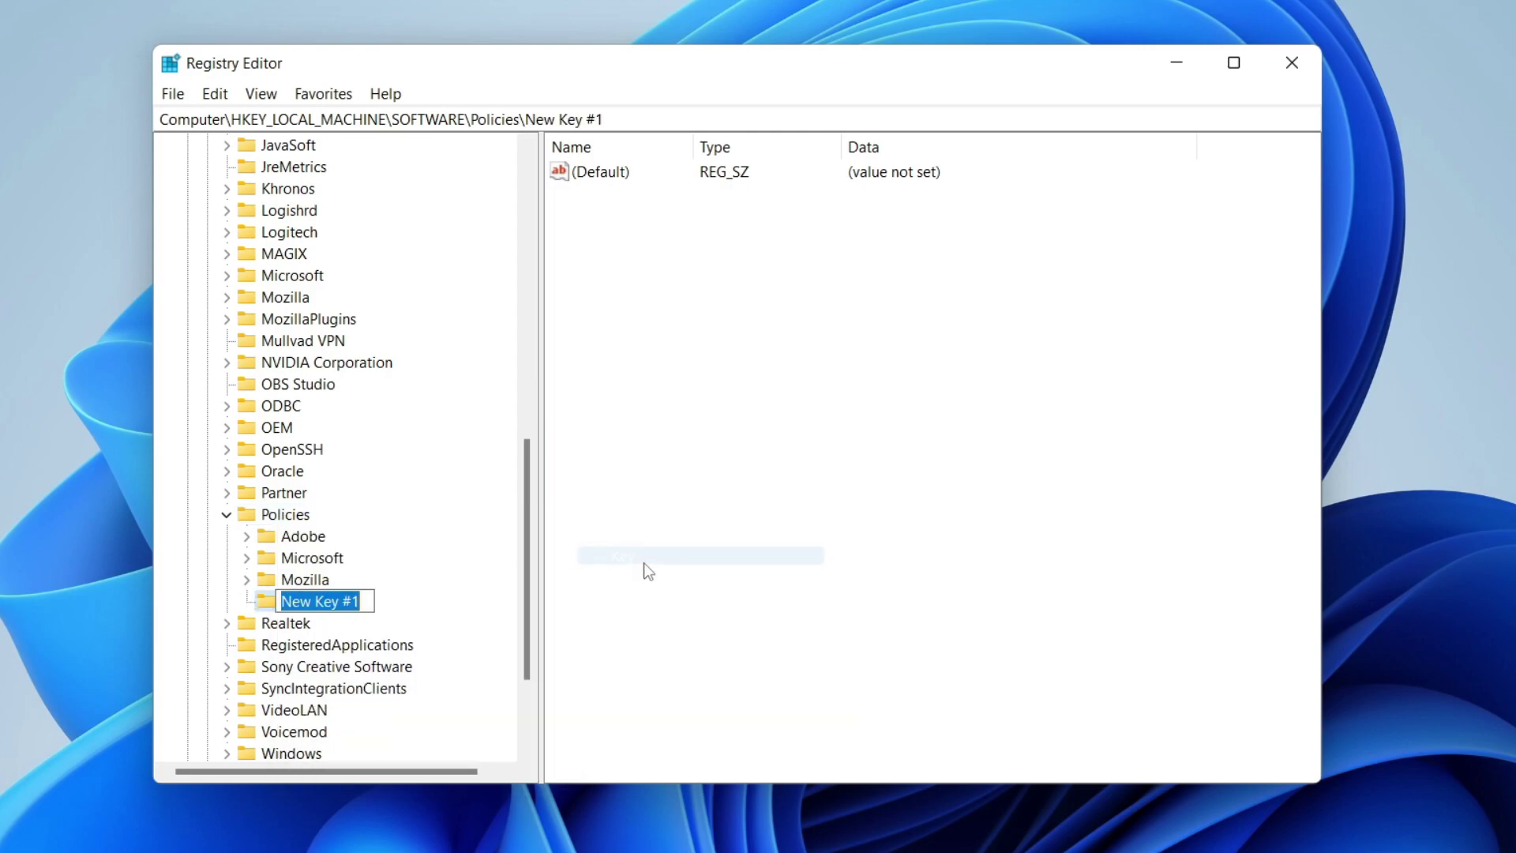
{"action": "type", "text": "G"}
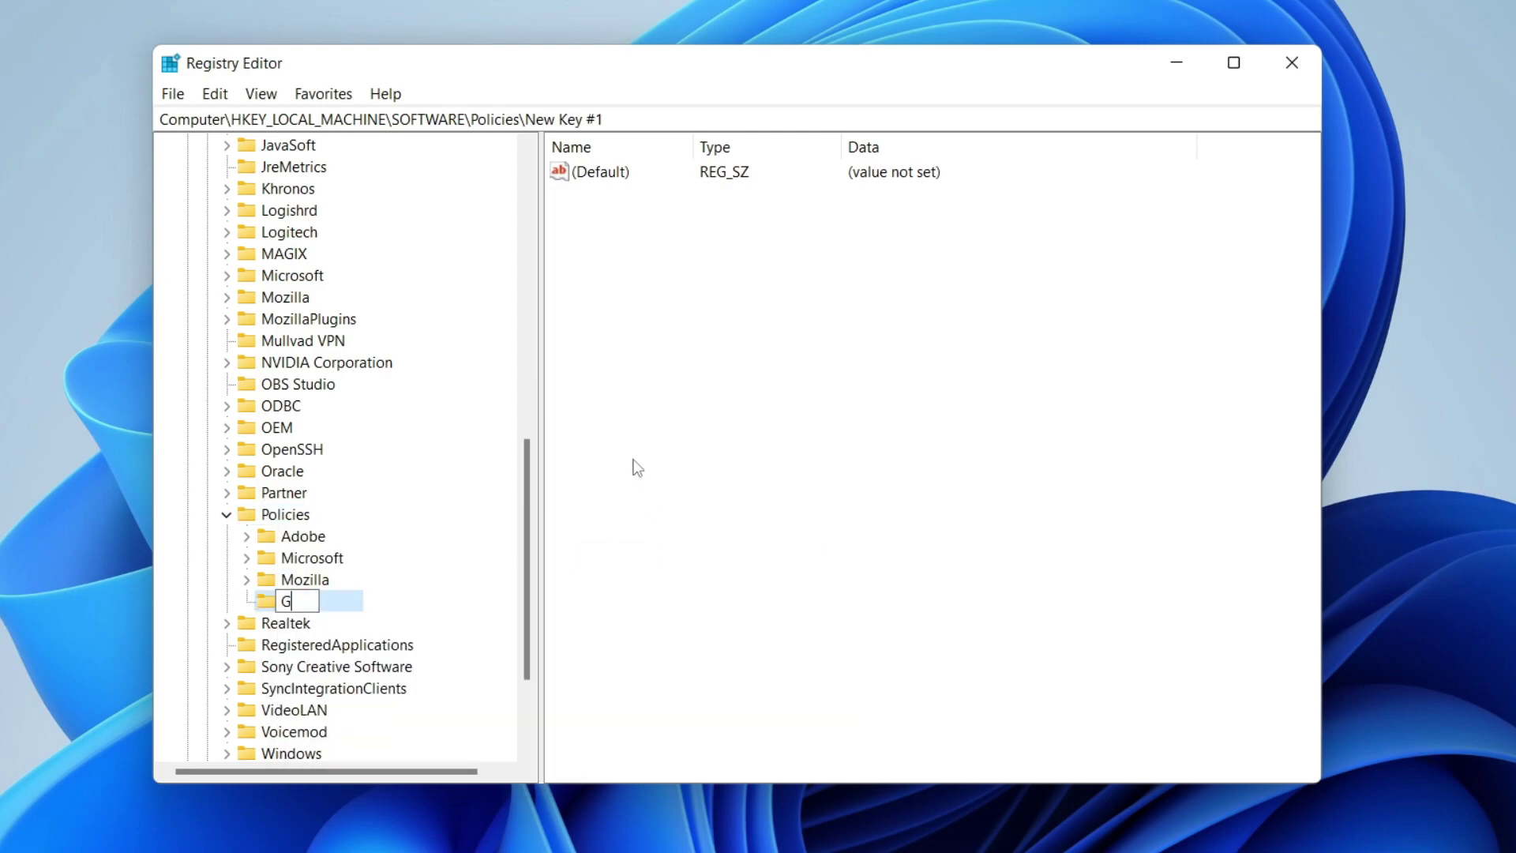
{"action": "type", "text": "oogle"}
{"action": "key", "text": "Return"}
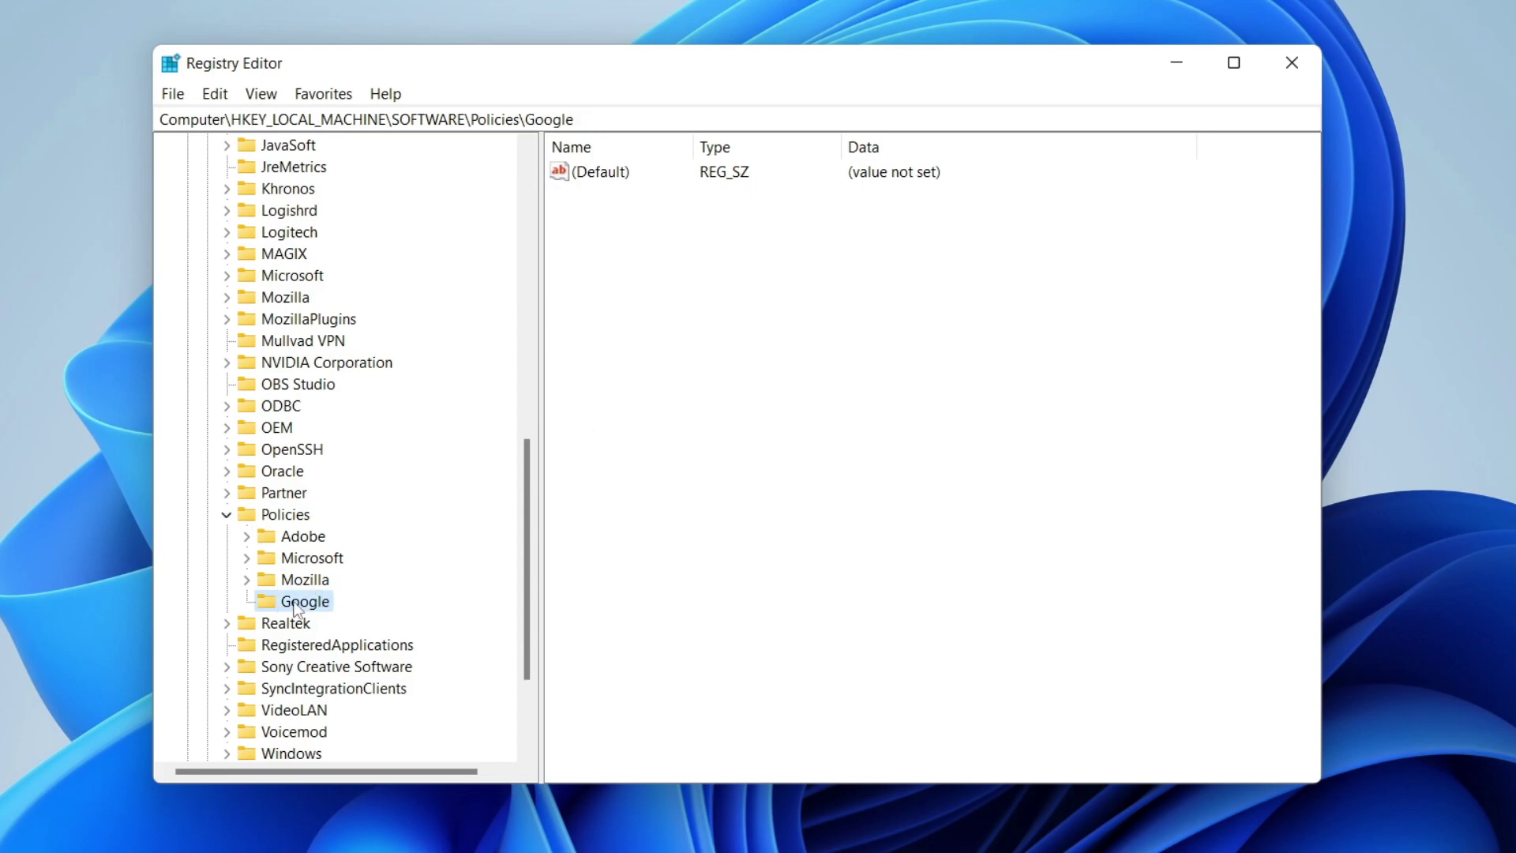
Add a Chrome subkey inside the Google key
{"action": "right_click", "coordinate": [293, 603]}
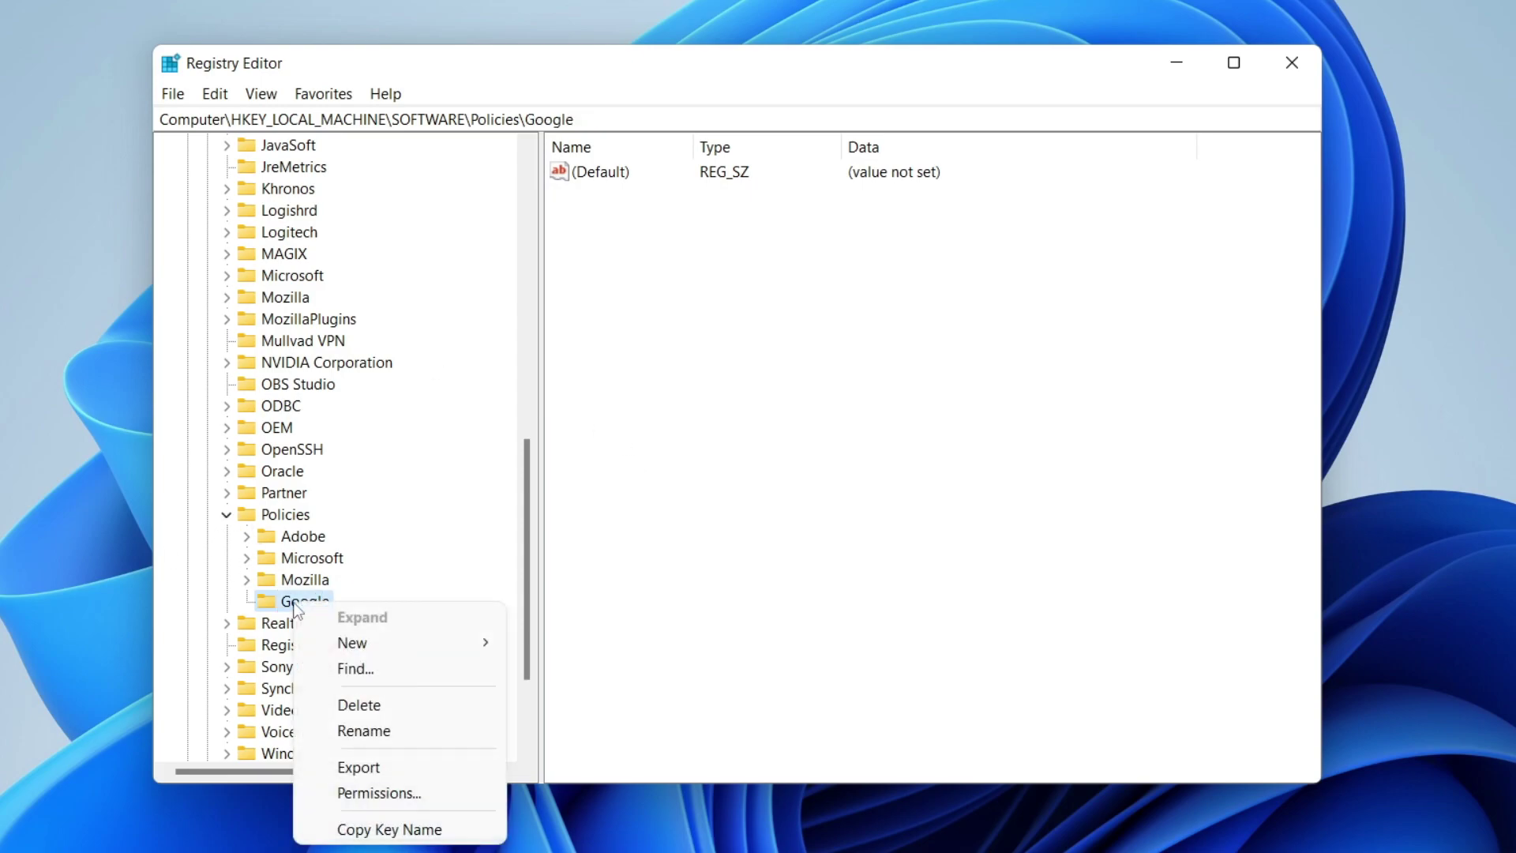
{"action": "mouse_move", "coordinate": [335, 643]}
{"action": "left_click", "coordinate": [591, 653]}
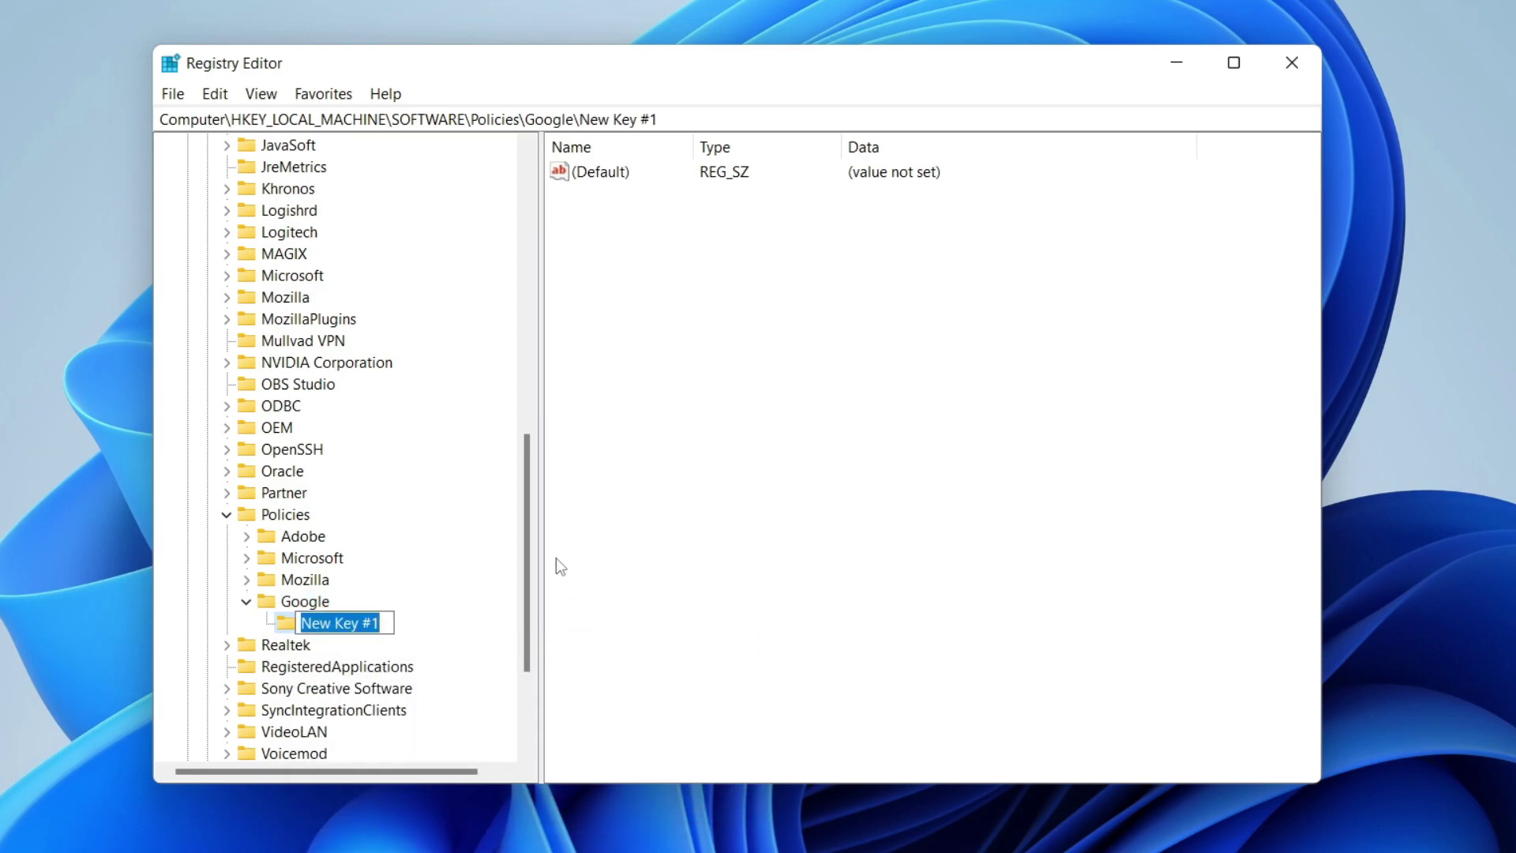
{"action": "type", "text": "Chrome"}
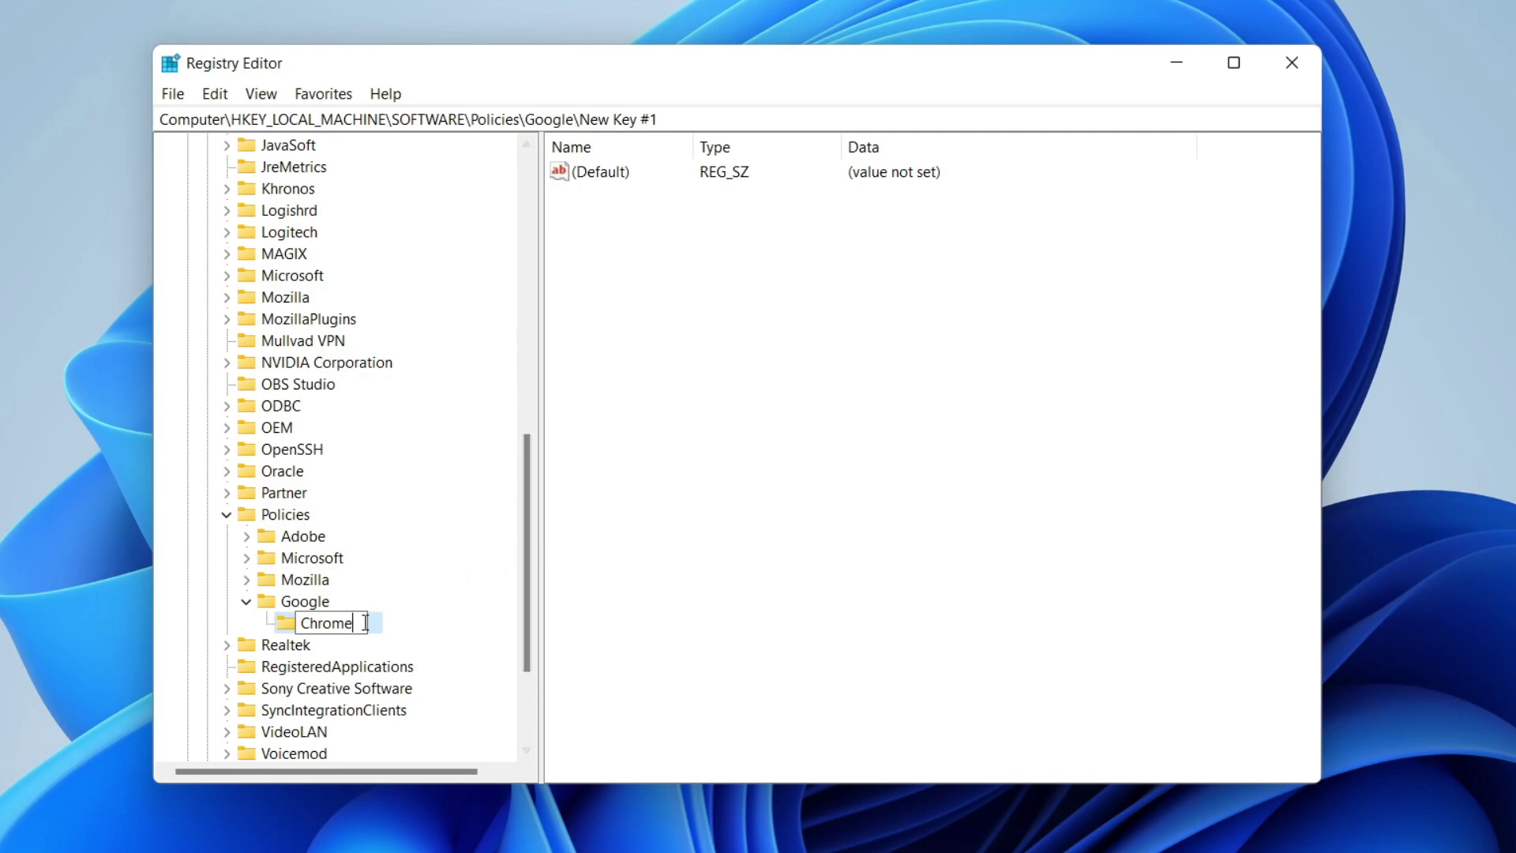
{"action": "left_click", "coordinate": [383, 630]}
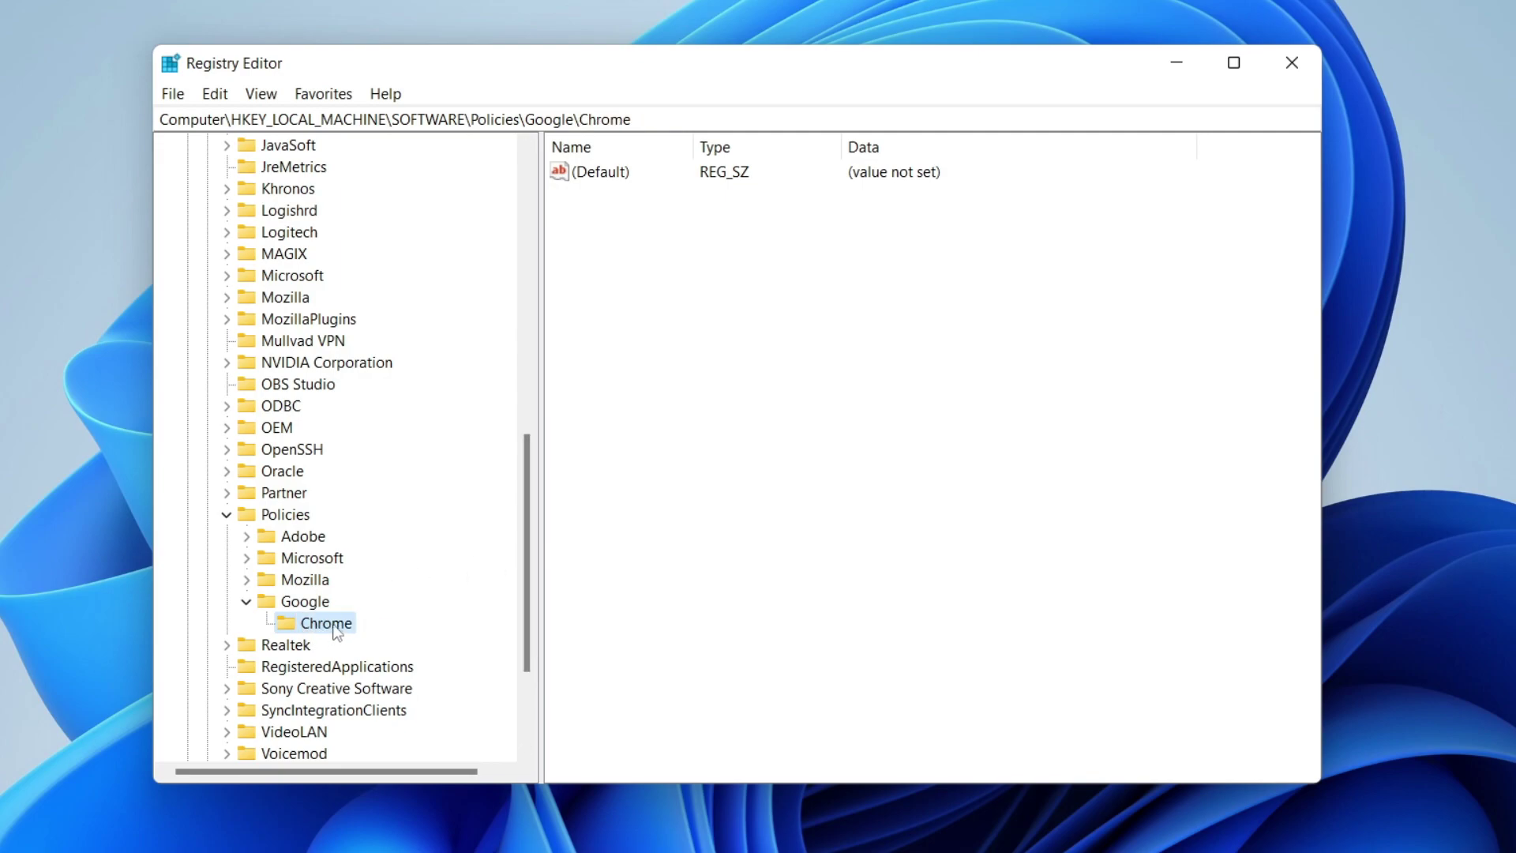
{"action": "right_click", "coordinate": [651, 274]}
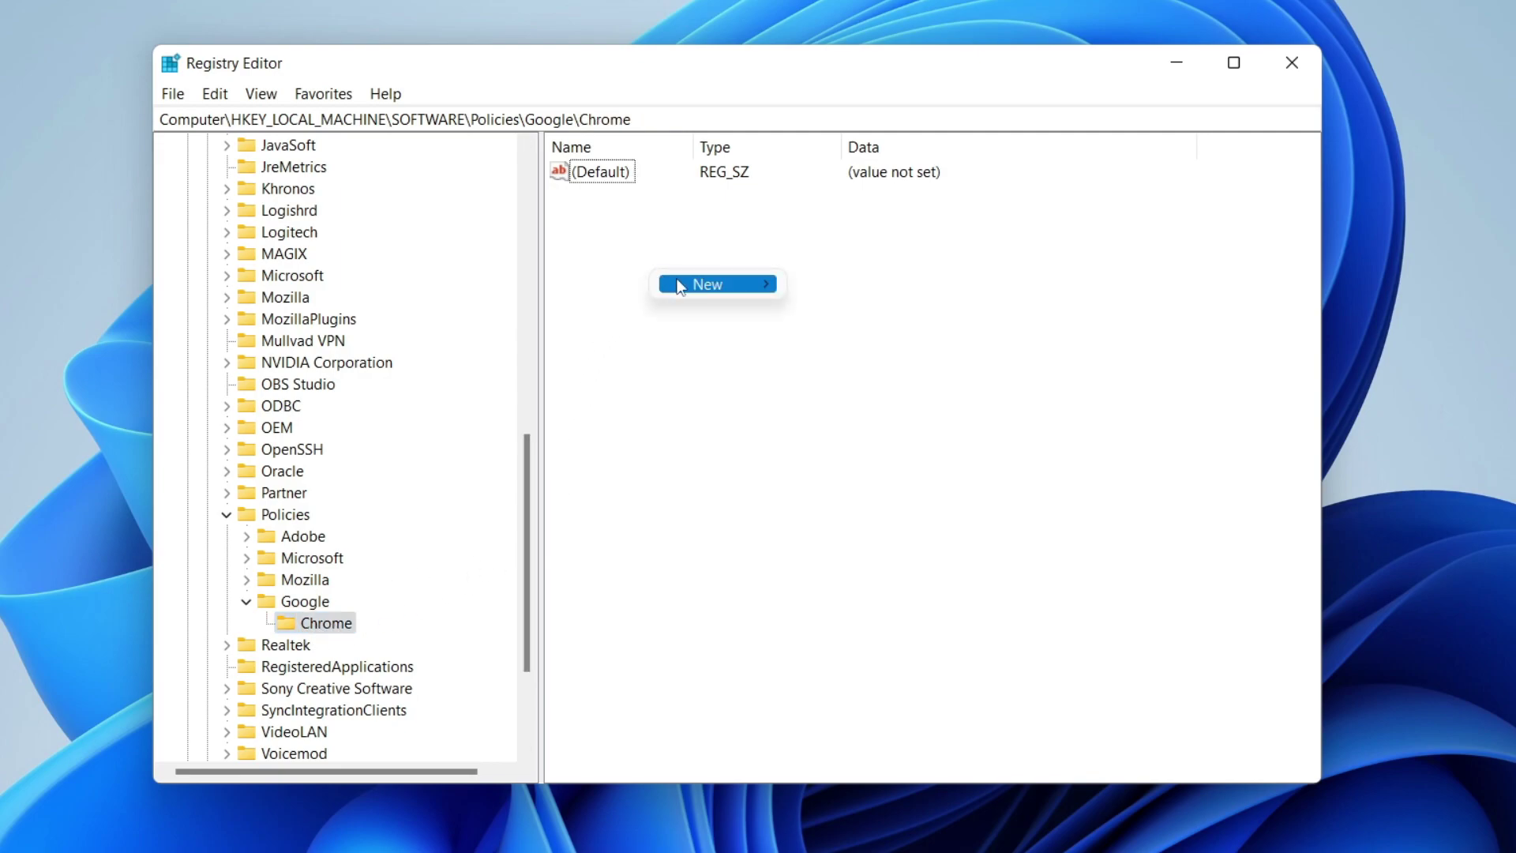
Add a 32-bit DWORD value named IncognitoModeAvailability to the Chrome key
{"action": "mouse_move", "coordinate": [676, 284]}
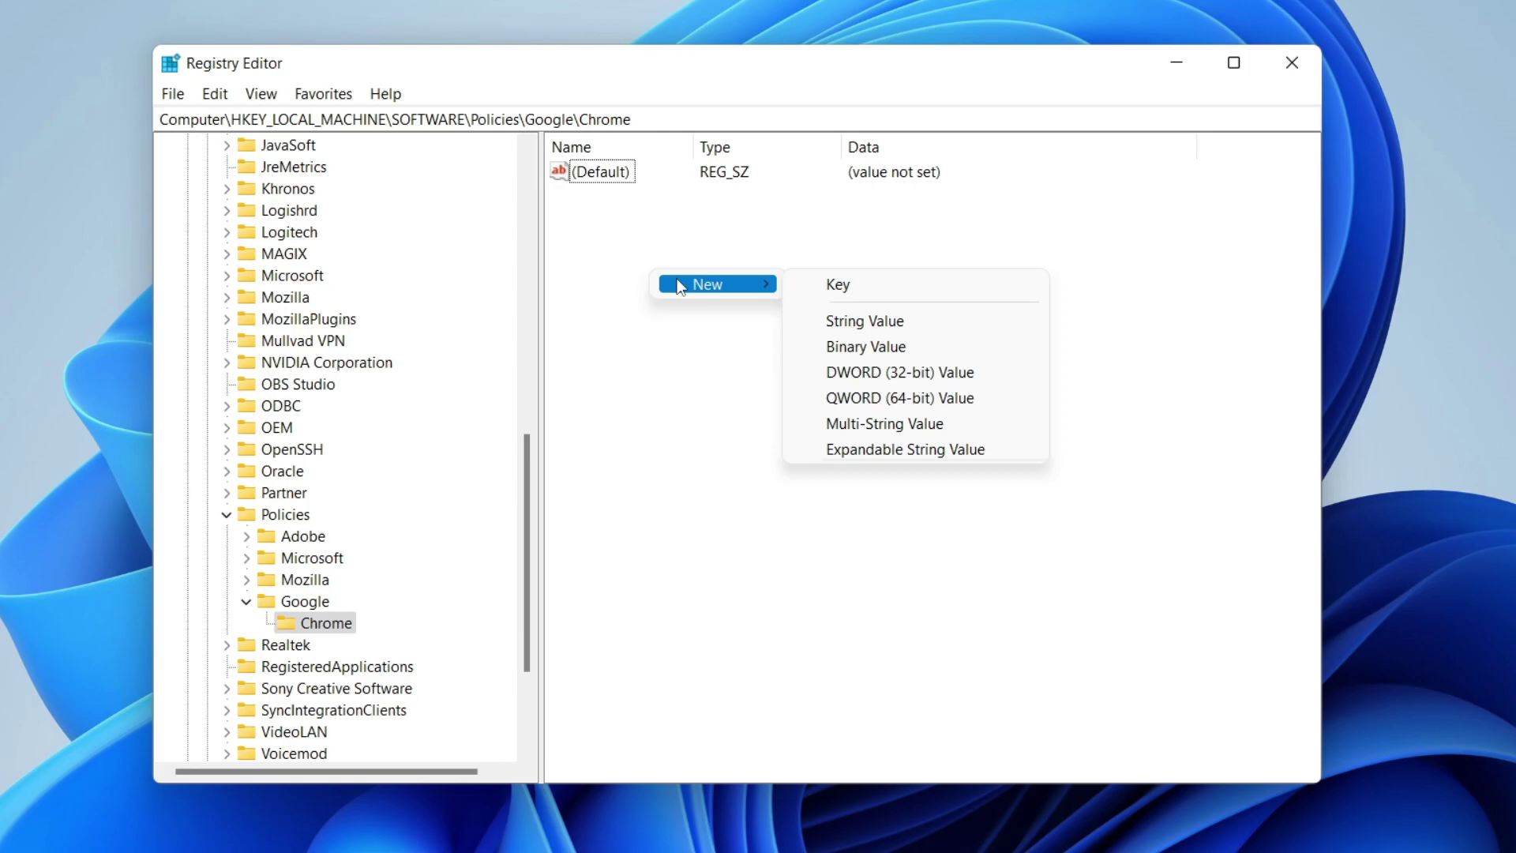
{"action": "left_click", "coordinate": [878, 380]}
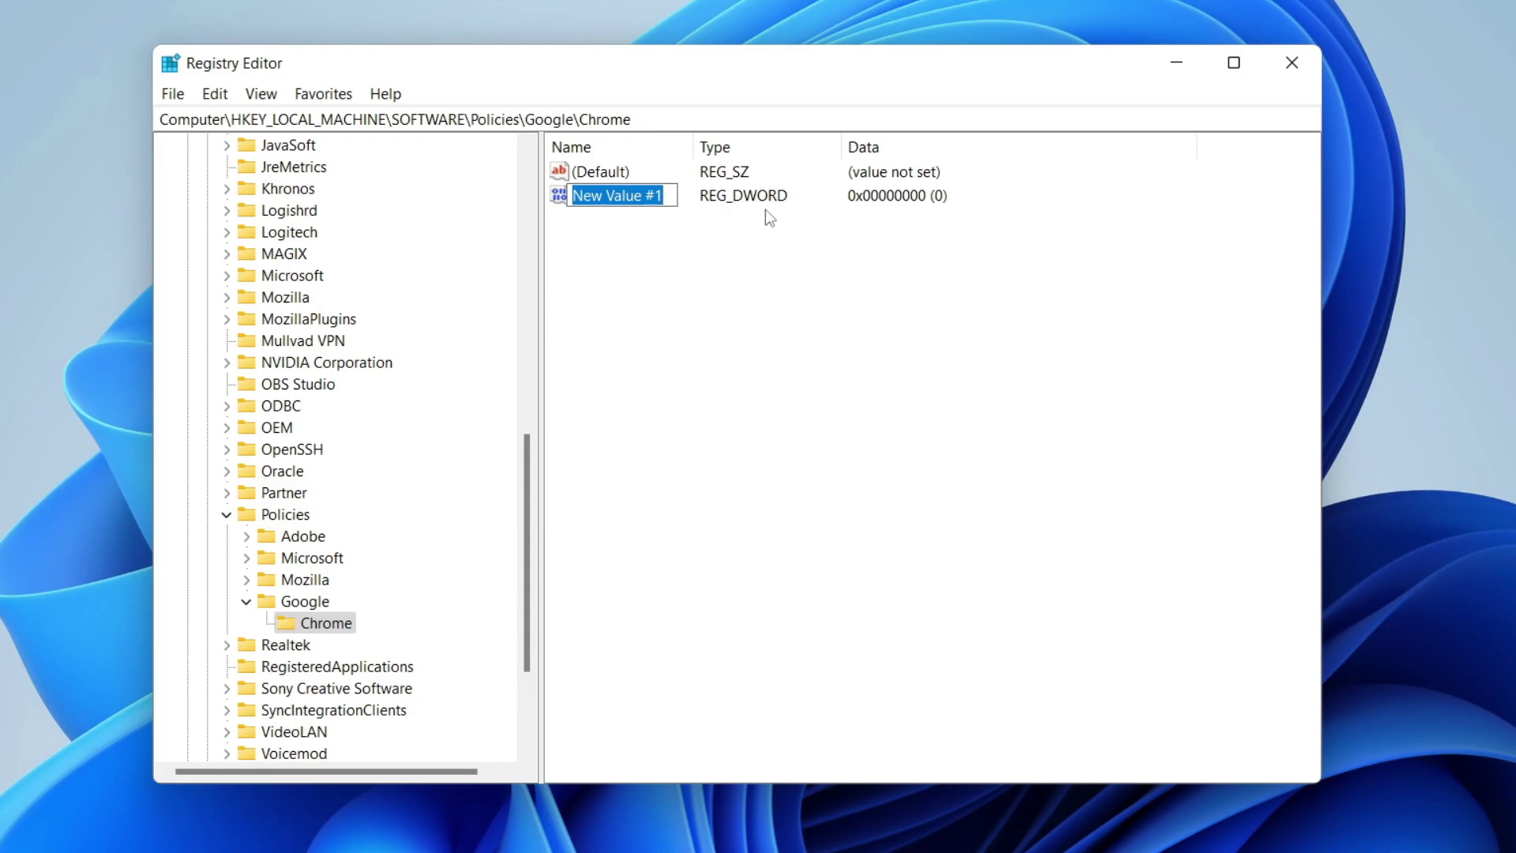
{"action": "key", "text": "BackSpace"}
{"action": "type", "text": "In"}
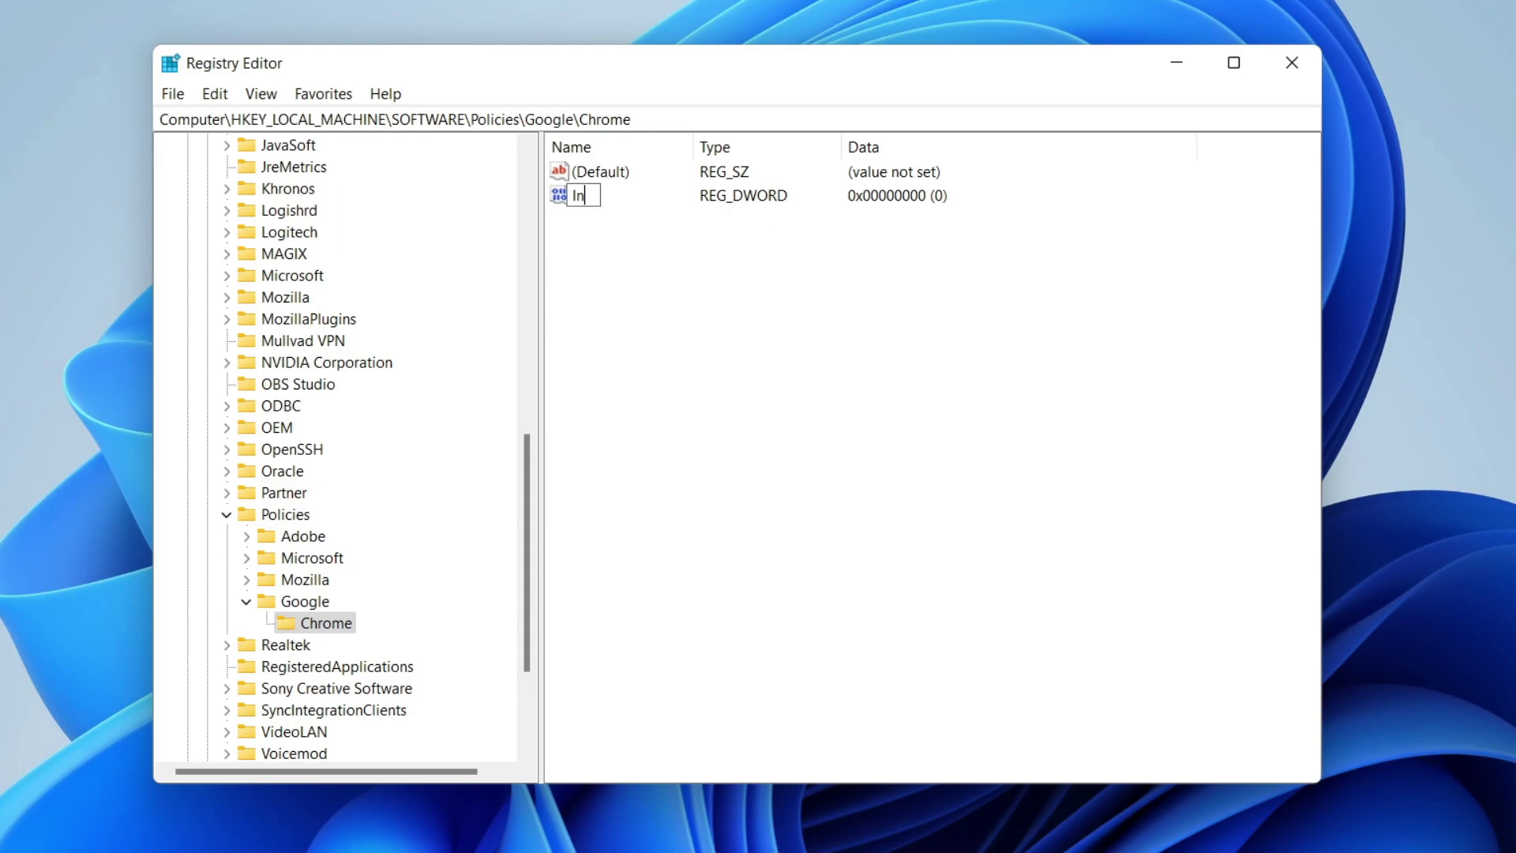
{"action": "type", "text": "cognitoMode"}
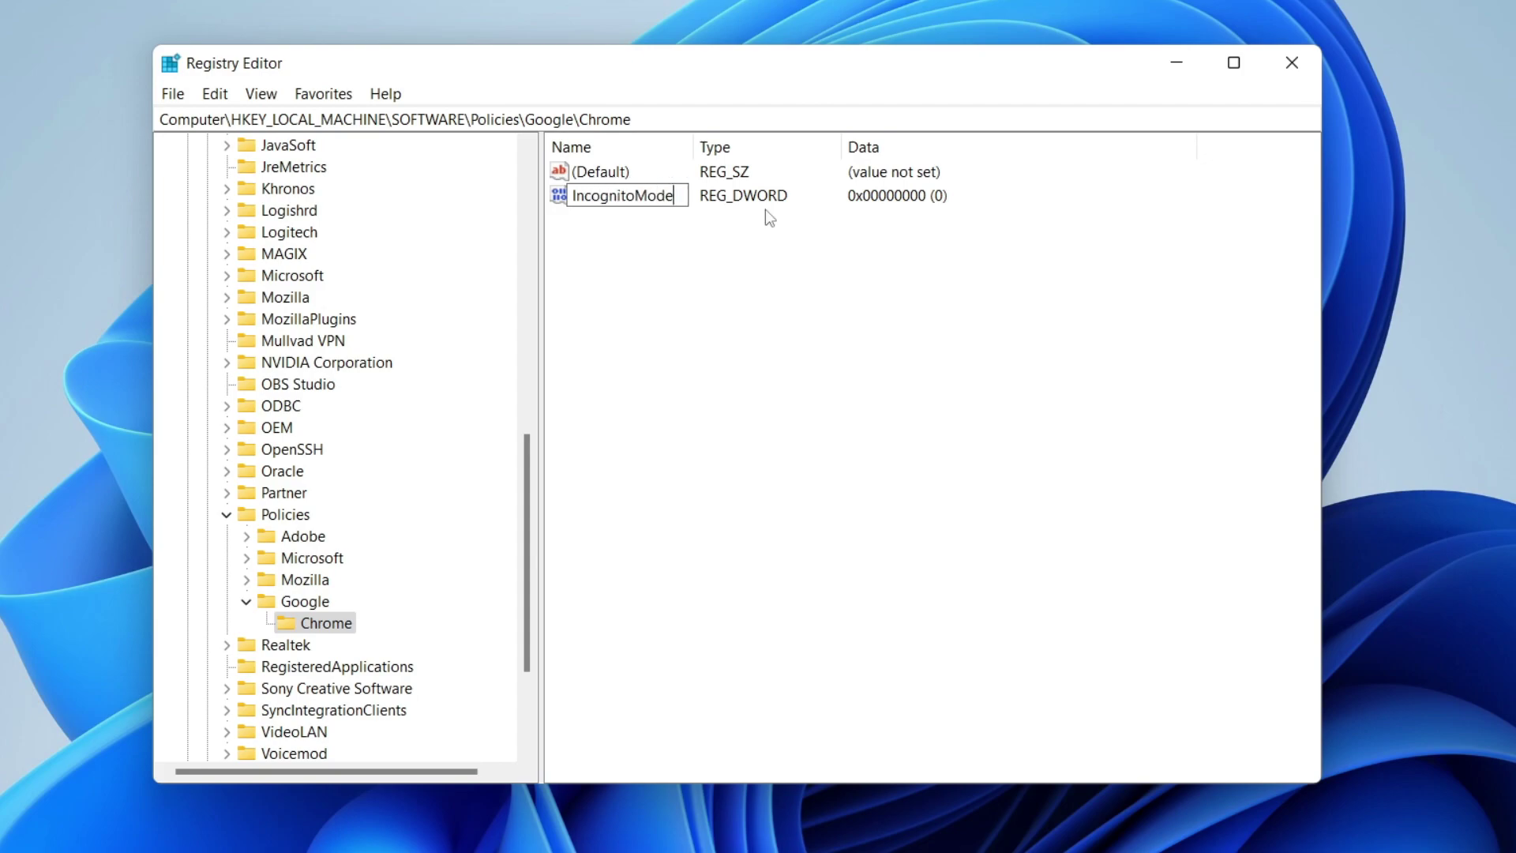
{"action": "type", "text": "Availability"}
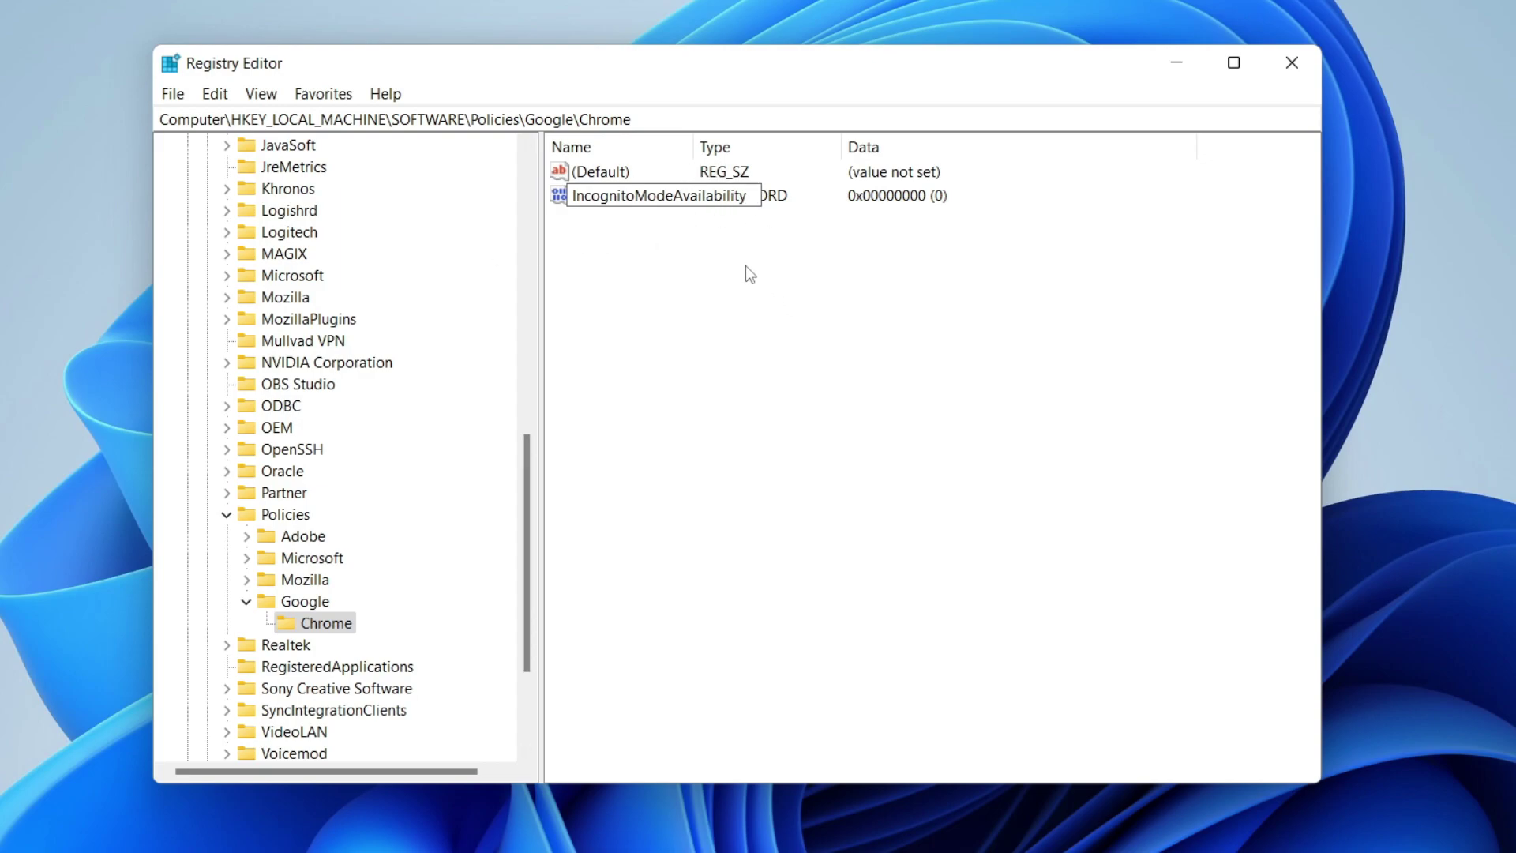
{"action": "key", "text": "Return"}
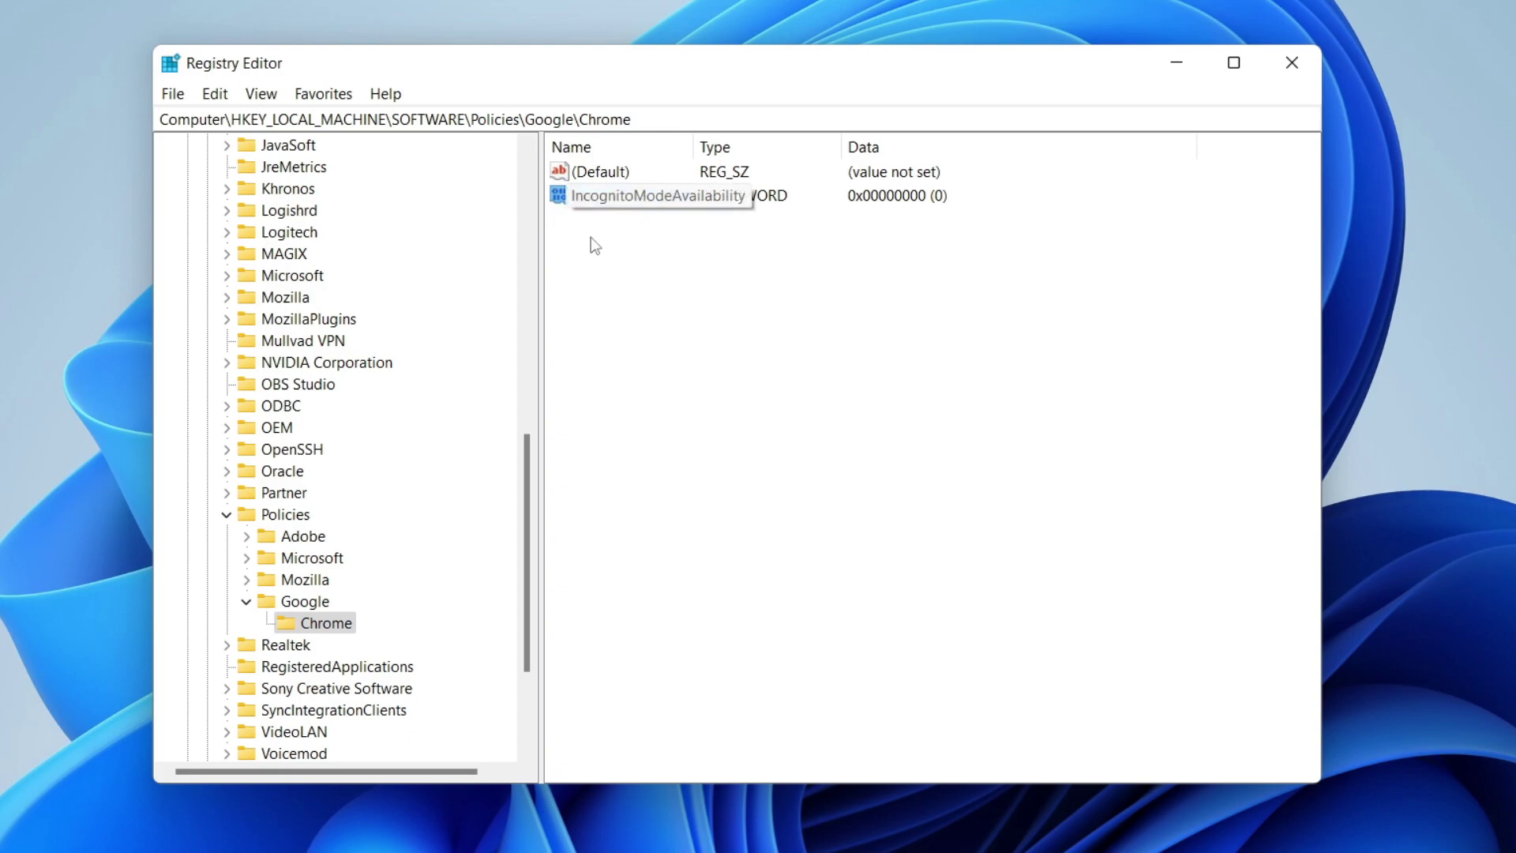
{"action": "right_click", "coordinate": [694, 200]}
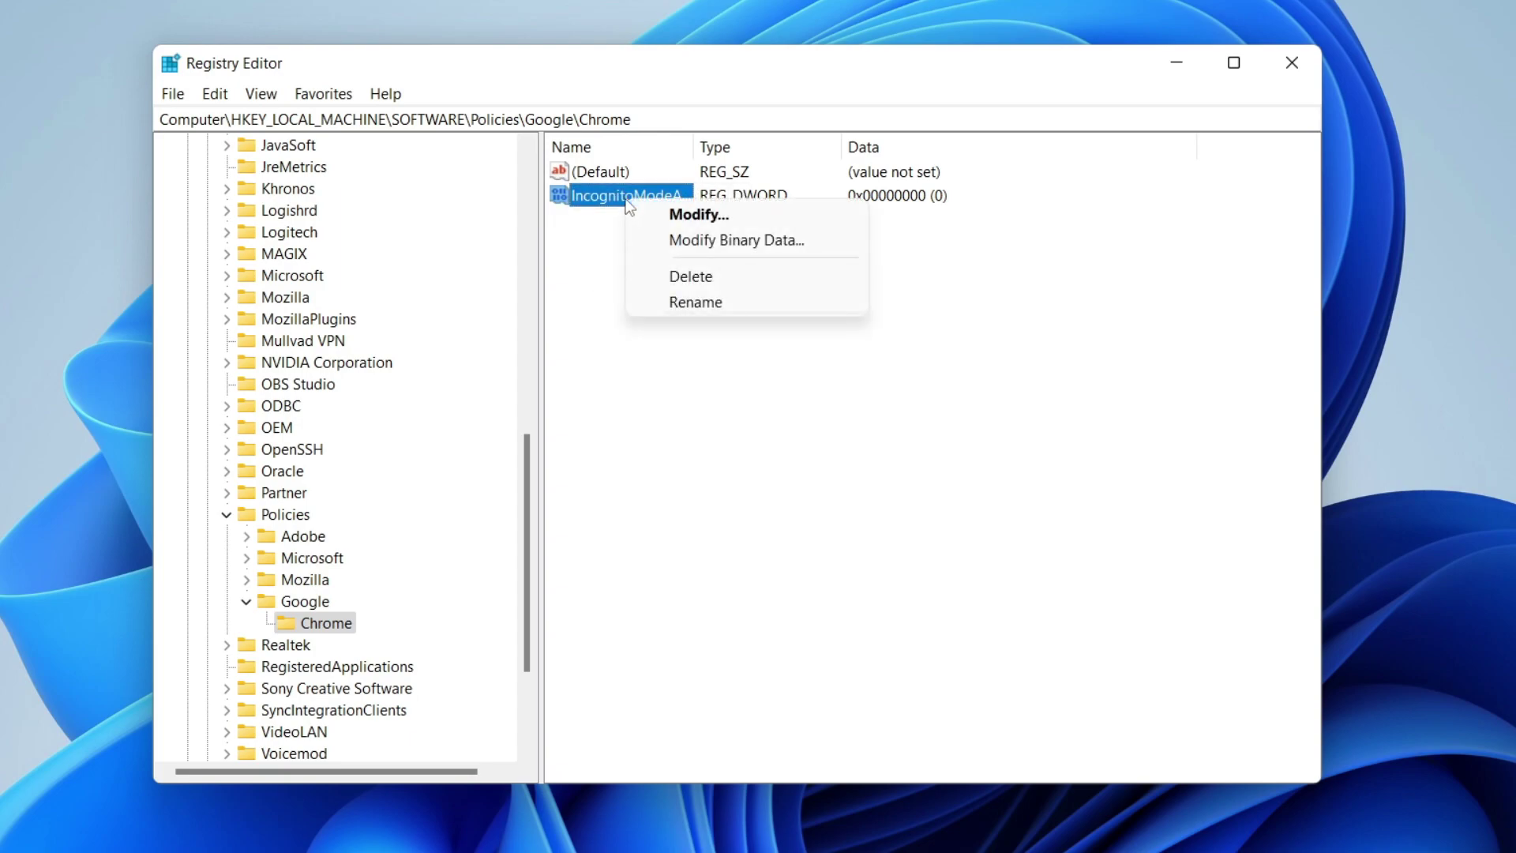
Set IncognitoModeAvailability's value data to 1 and close Registry Editor
{"action": "left_click", "coordinate": [726, 212]}
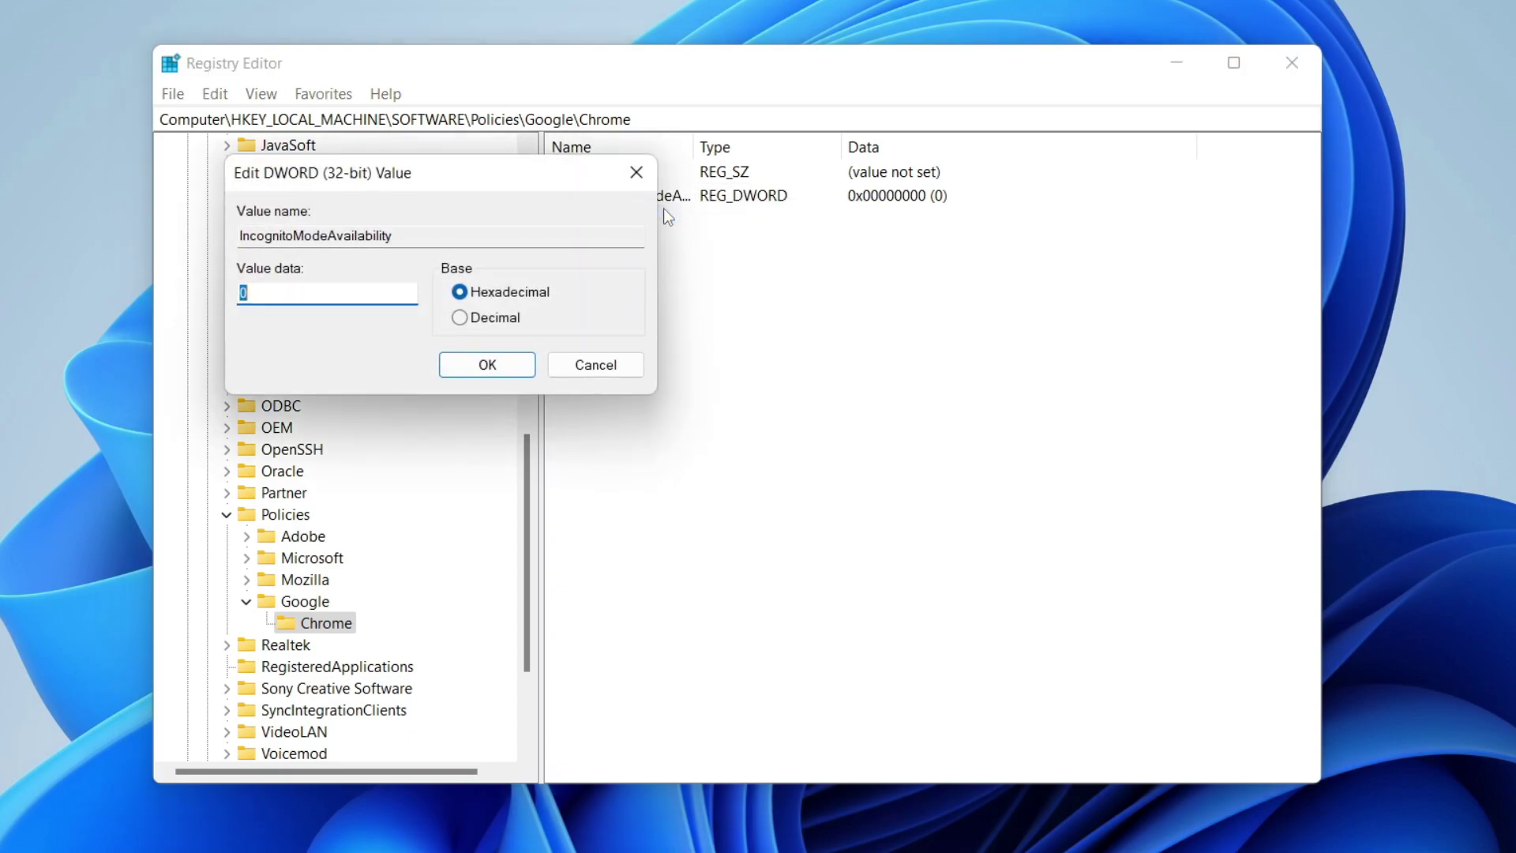
{"action": "left_click", "coordinate": [289, 286]}
{"action": "type", "text": "1"}
{"action": "left_click", "coordinate": [469, 366]}
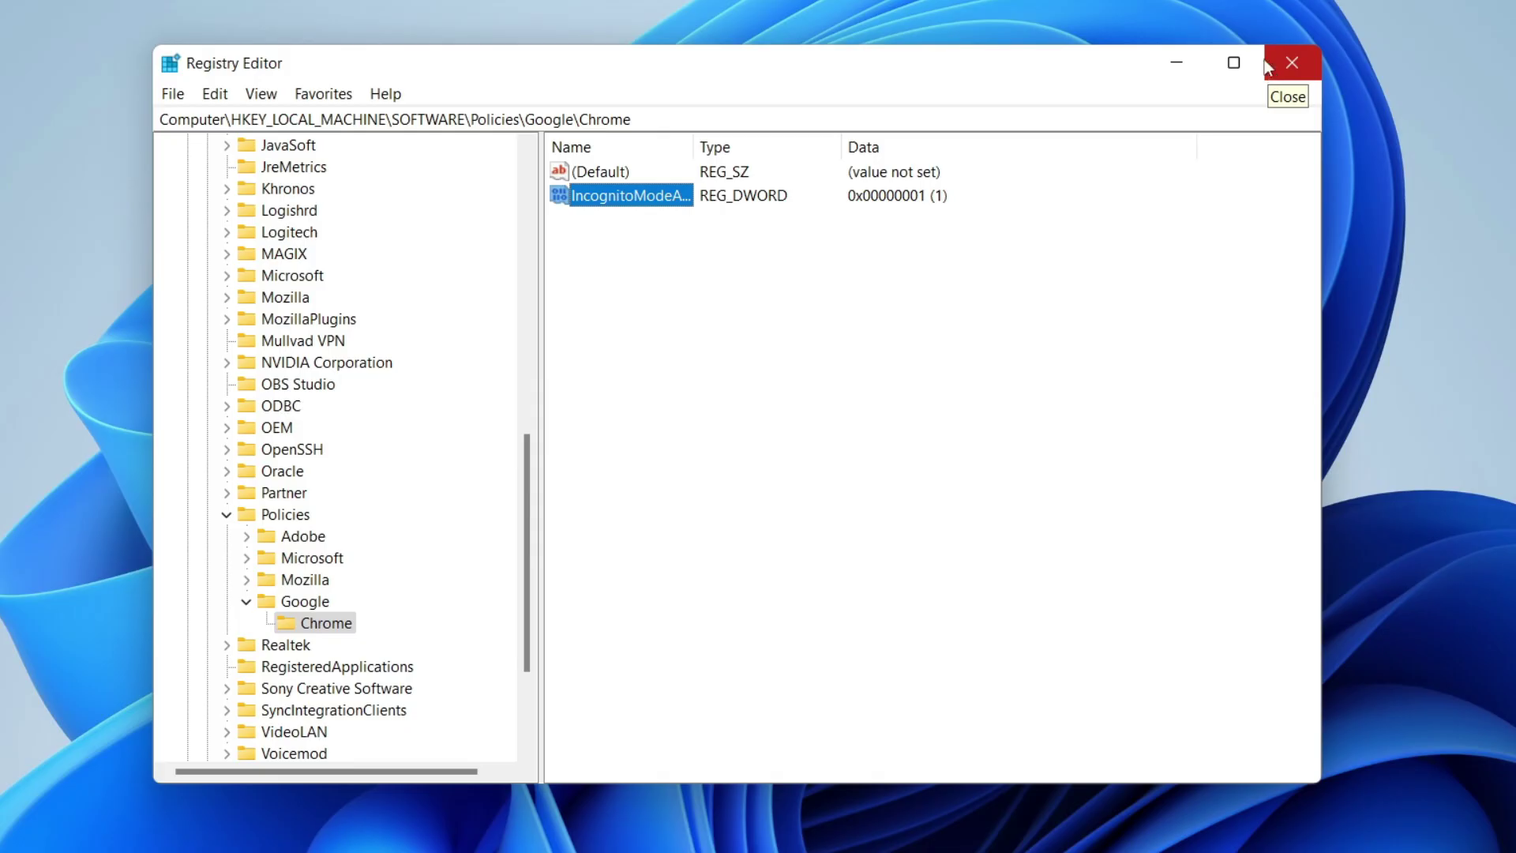
{"action": "left_click", "coordinate": [1292, 63]}
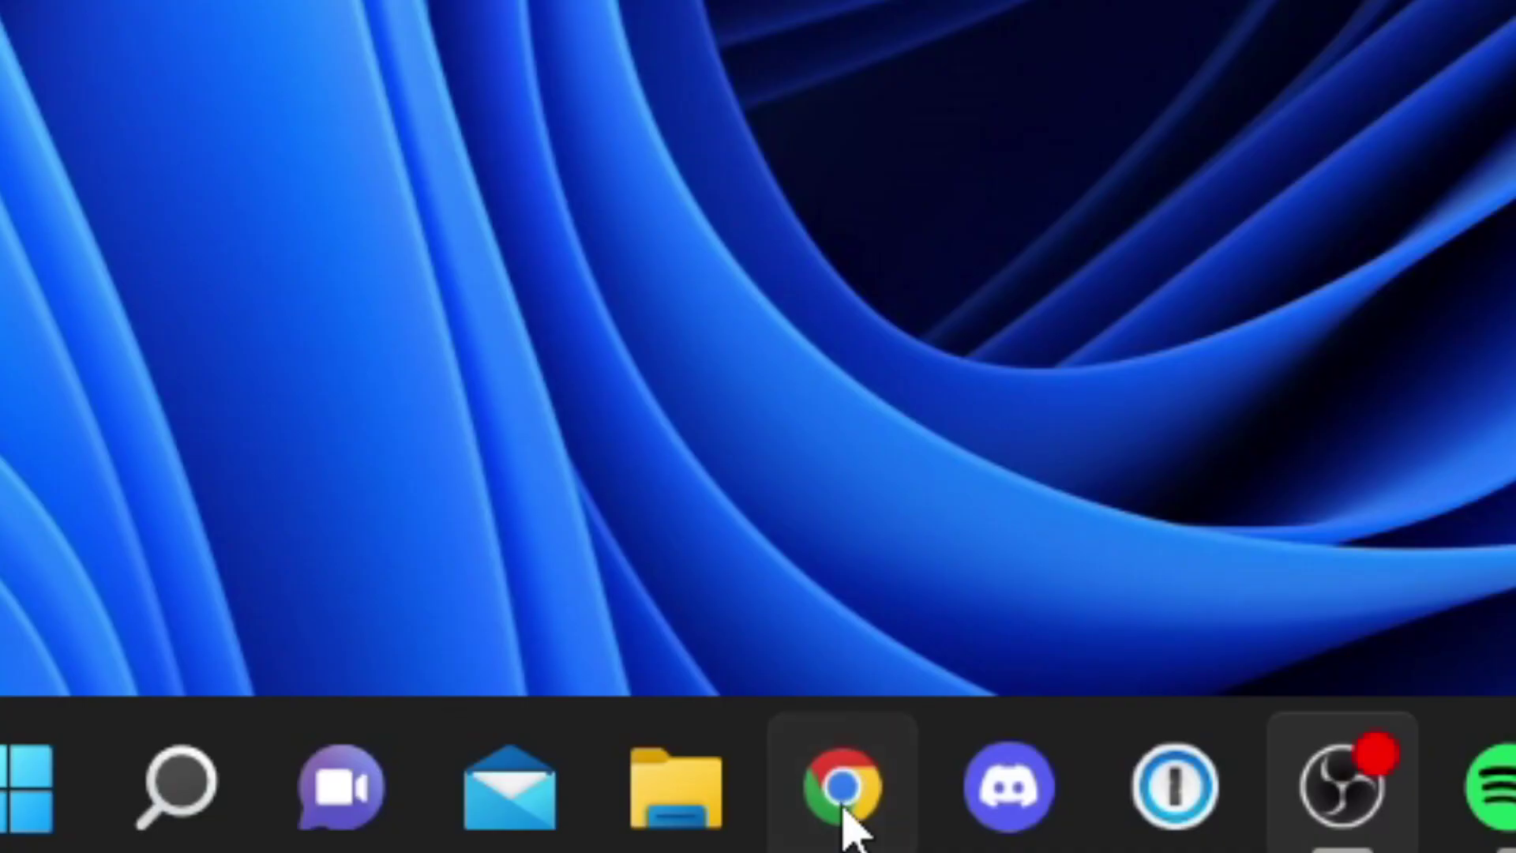
{"action": "right_click", "coordinate": [776, 839]}
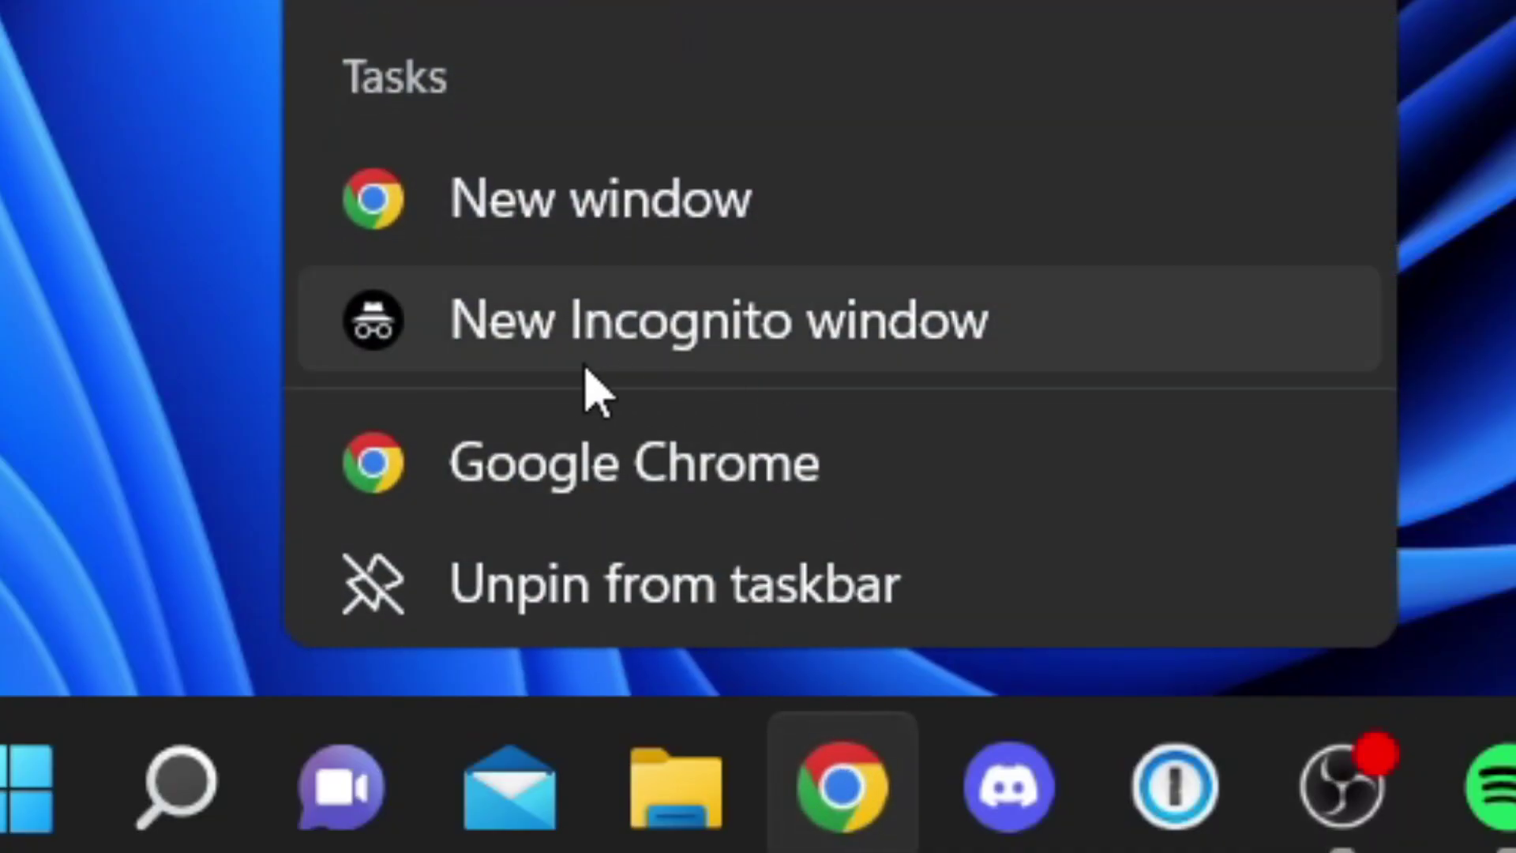
{"action": "left_click", "coordinate": [687, 324]}
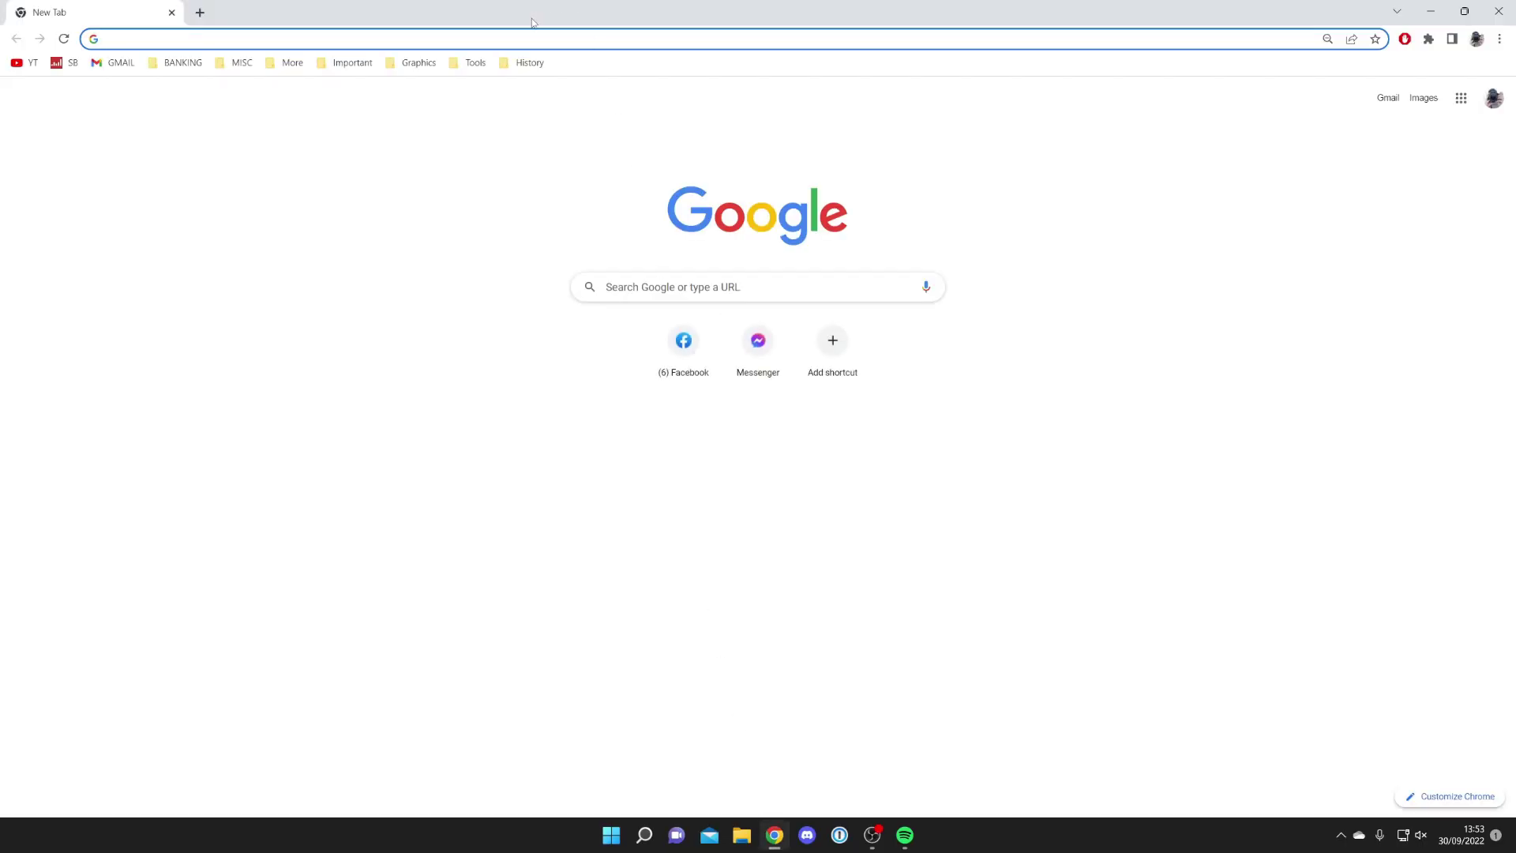
{"action": "left_click", "coordinate": [1500, 38]}
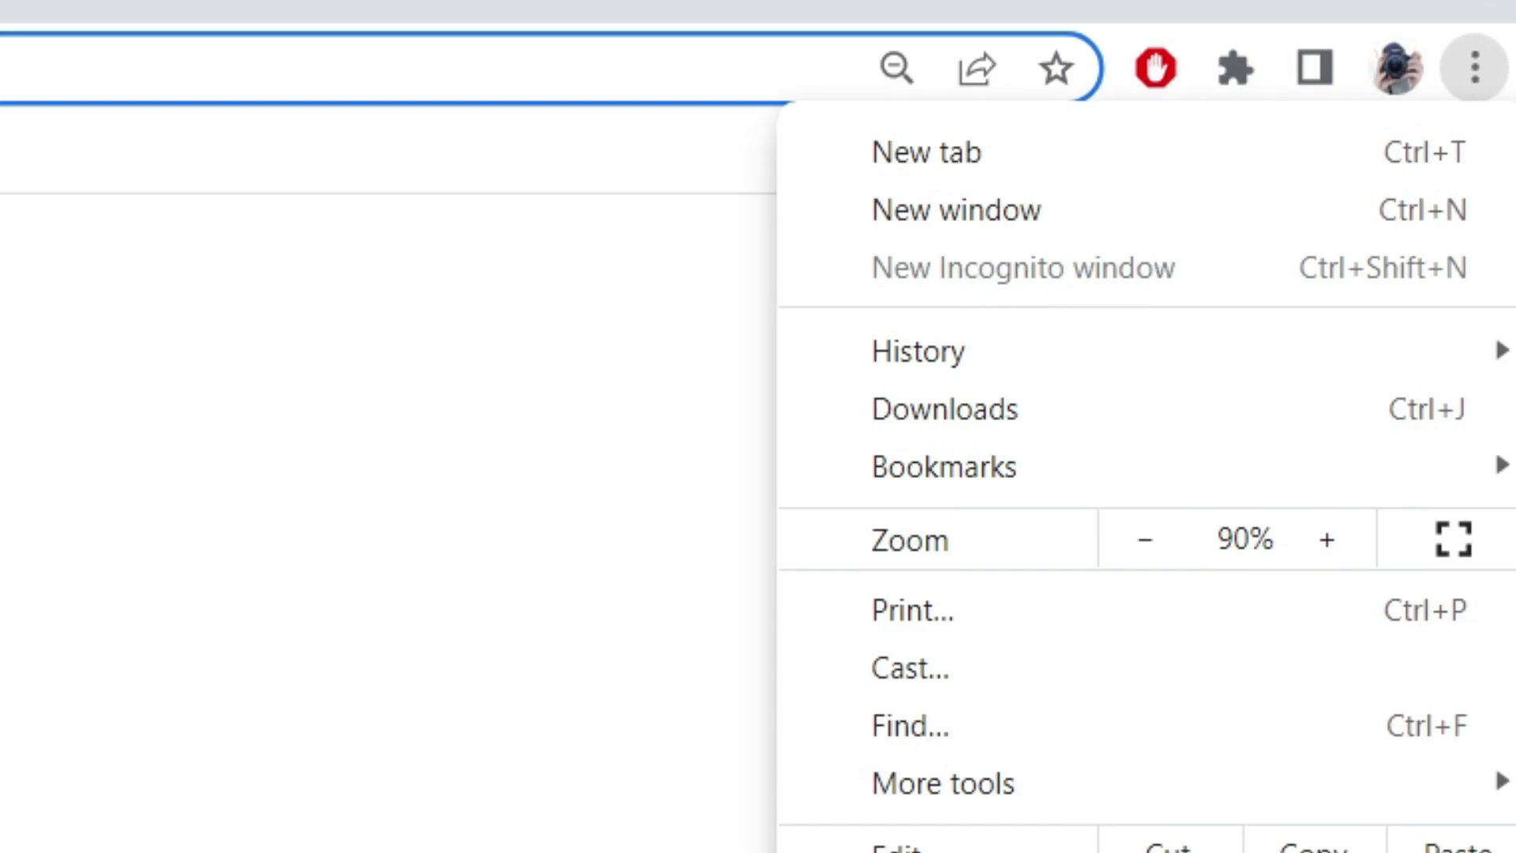
{"action": "left_click", "coordinate": [1474, 67]}
{"action": "left_click", "coordinate": [868, 838]}
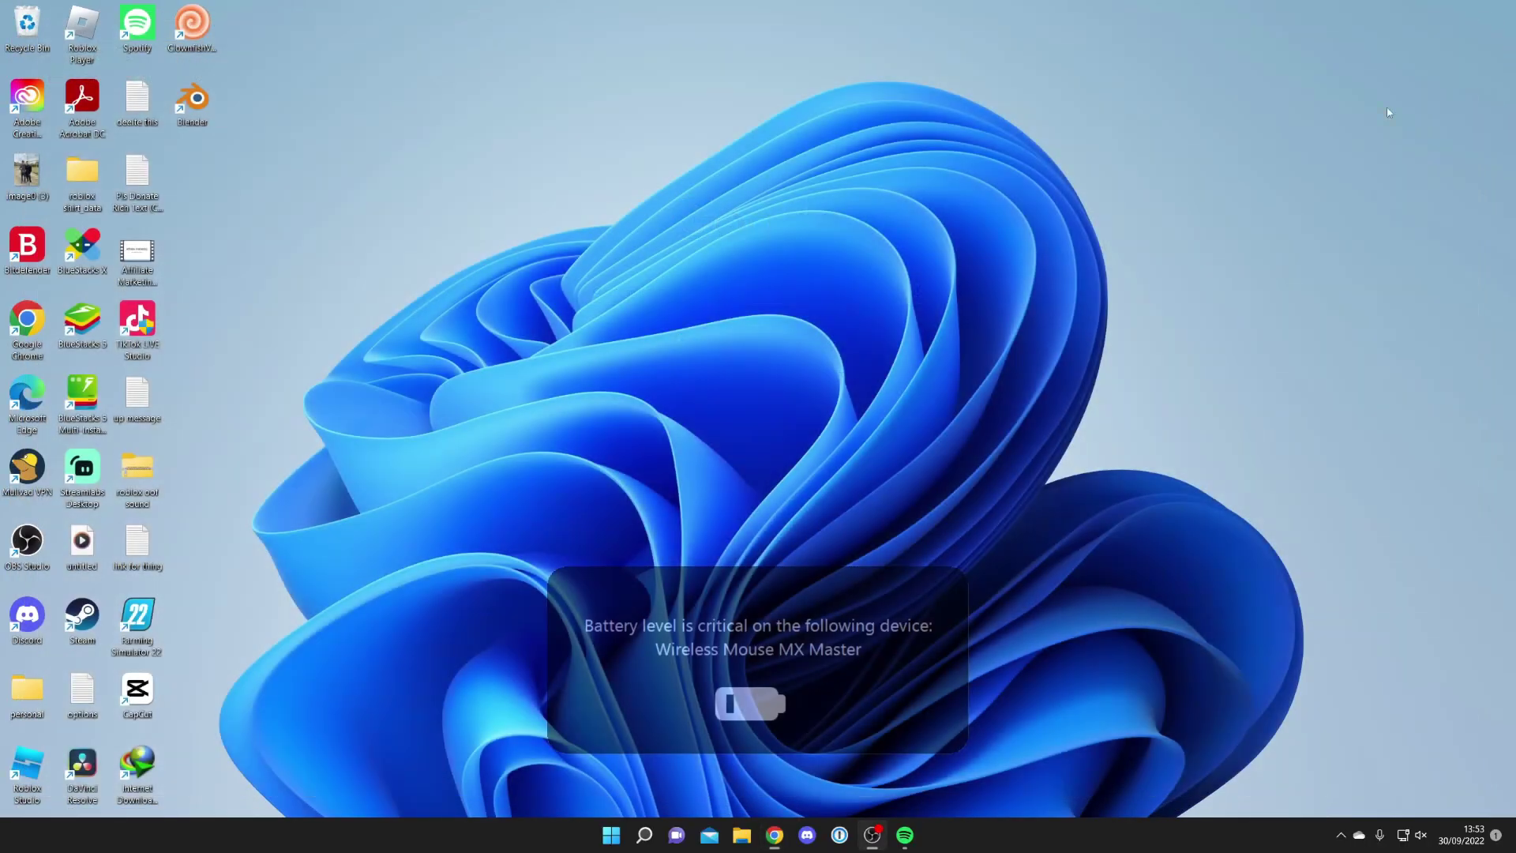
{"action": "right_click", "coordinate": [774, 835]}
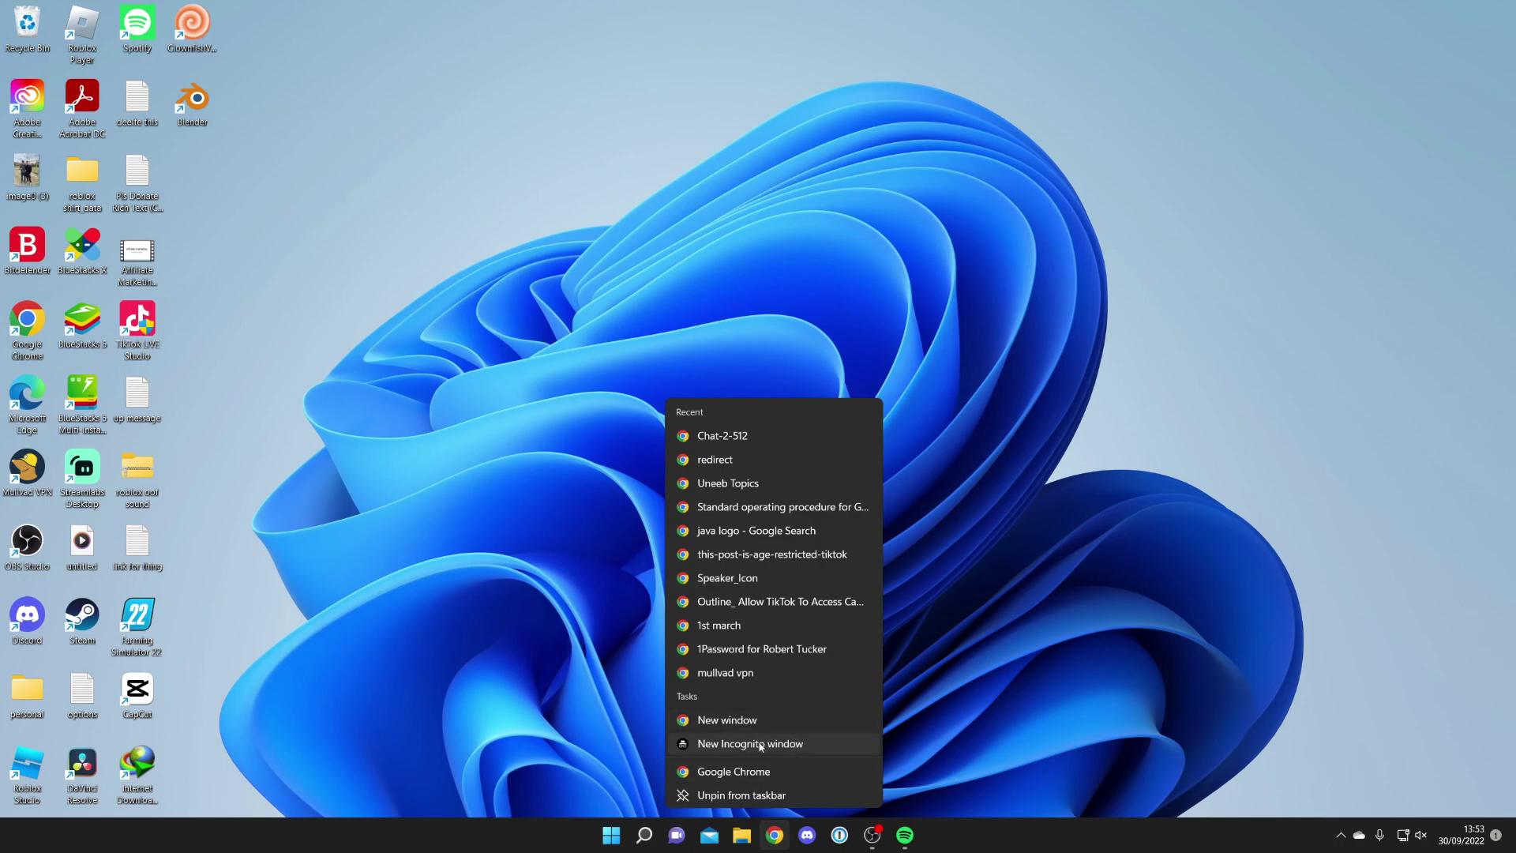
{"action": "left_click", "coordinate": [1029, 633]}
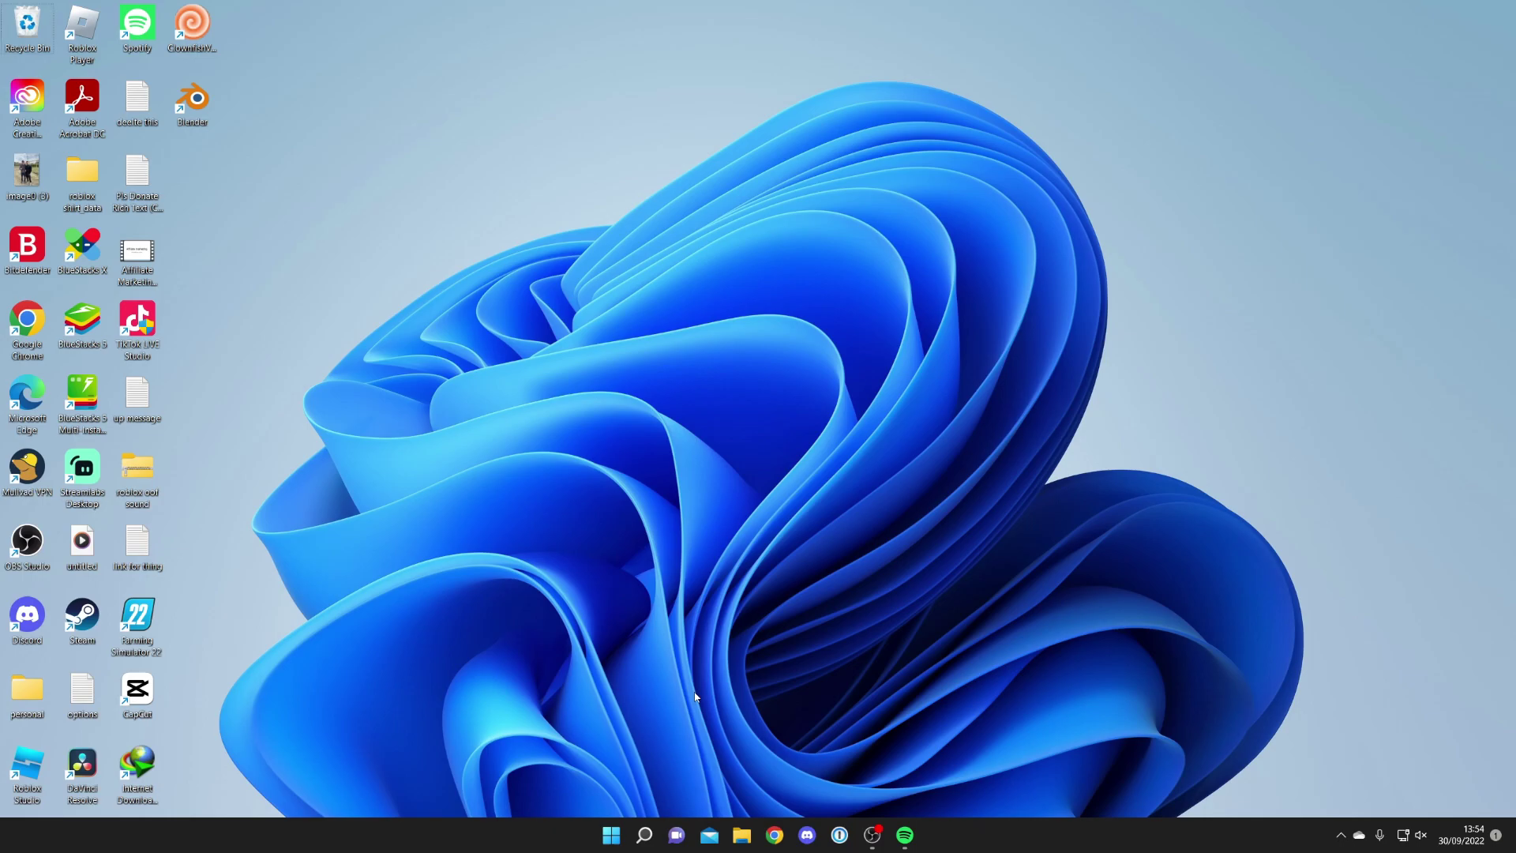
Reopen Registry Editor and delete the Policies\Google key along with its Chrome subkey
{"action": "key", "text": "super+r"}
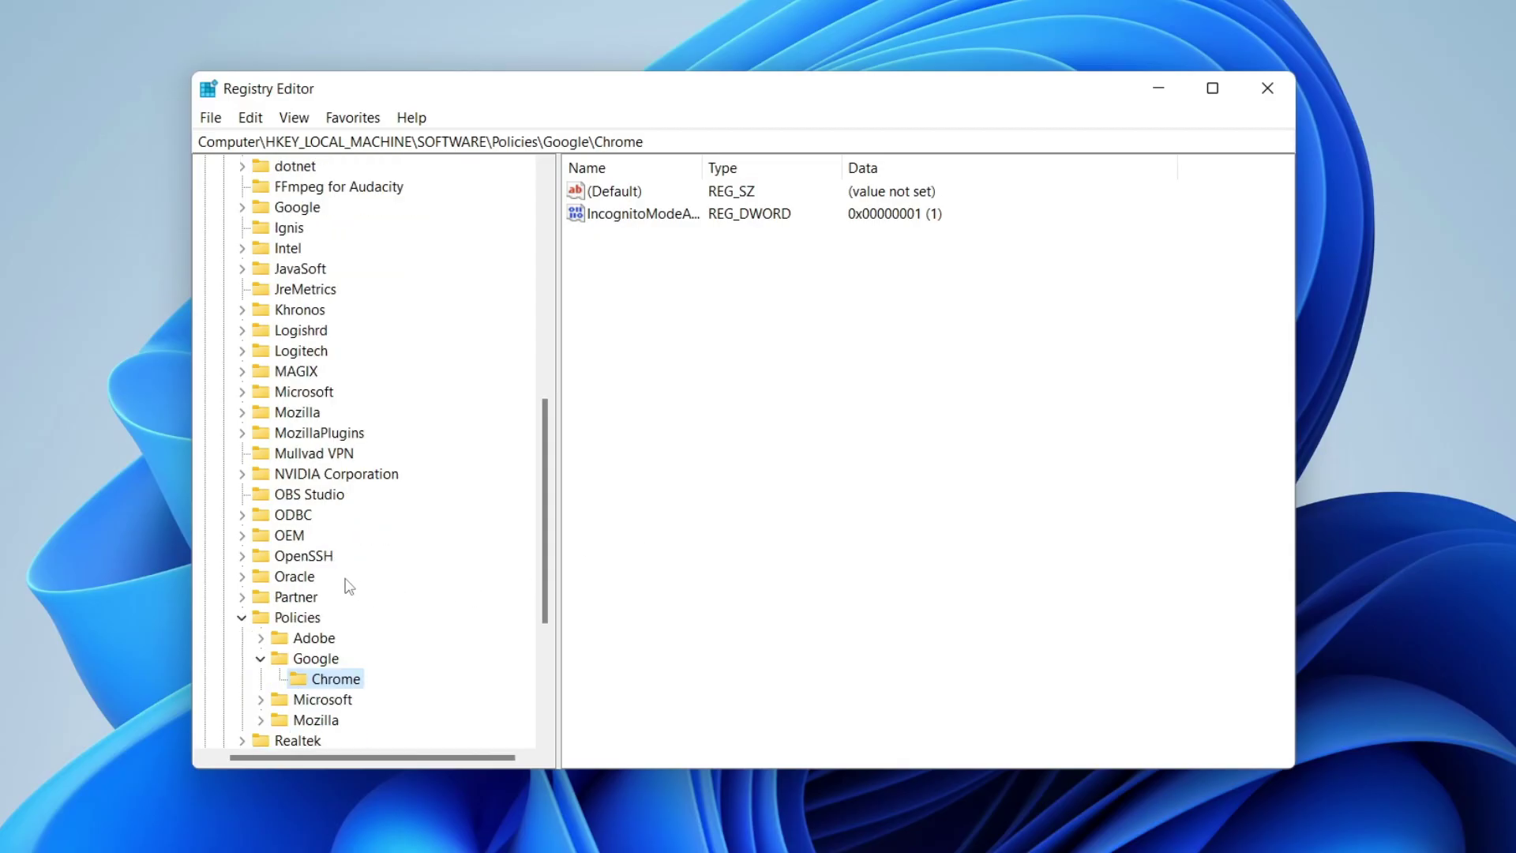
{"action": "left_click", "coordinate": [311, 668]}
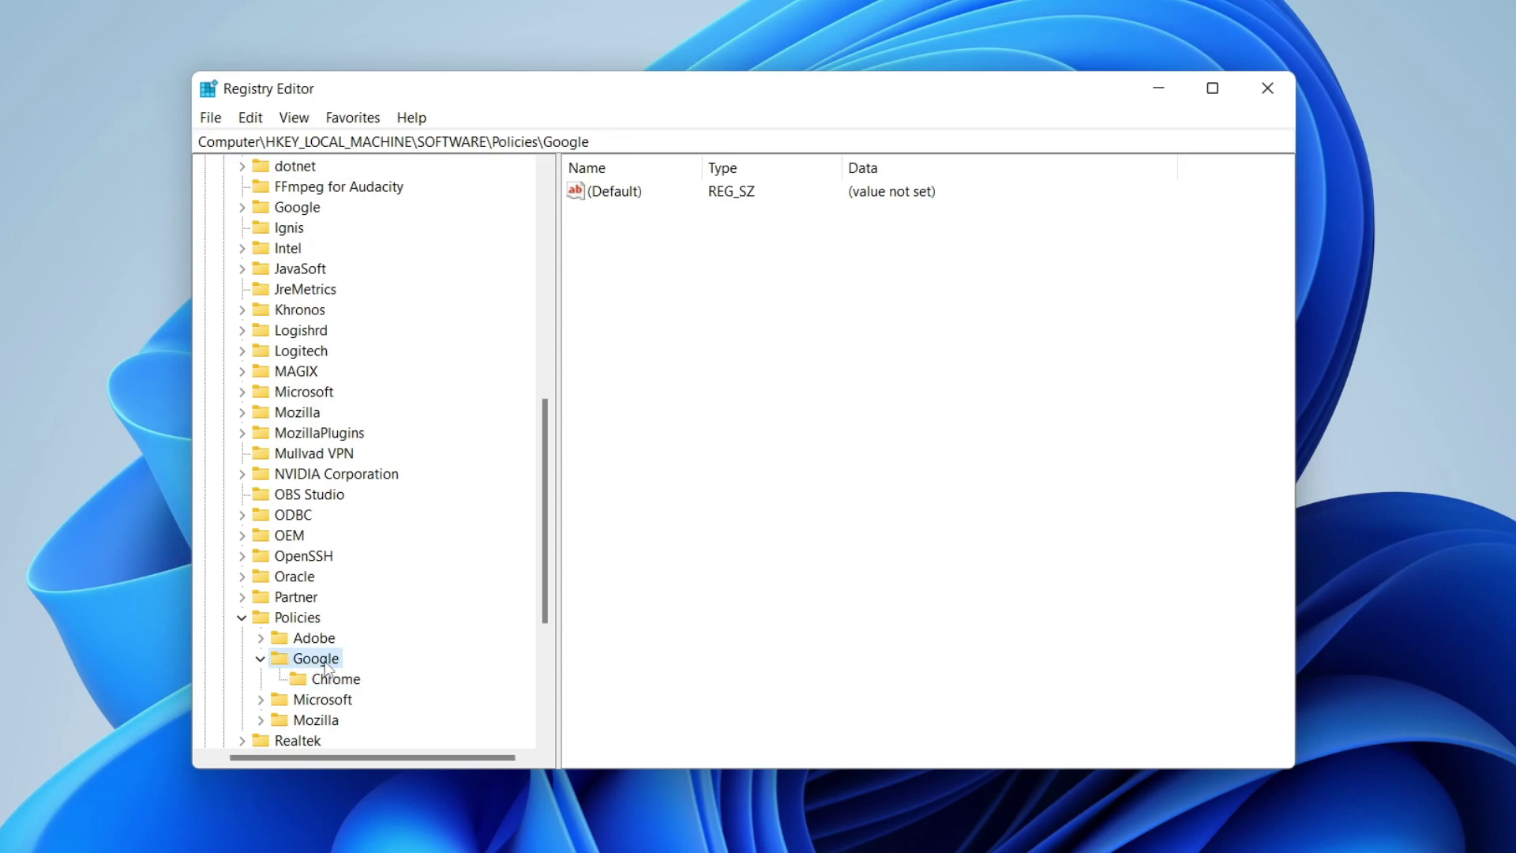
{"action": "right_click", "coordinate": [317, 666]}
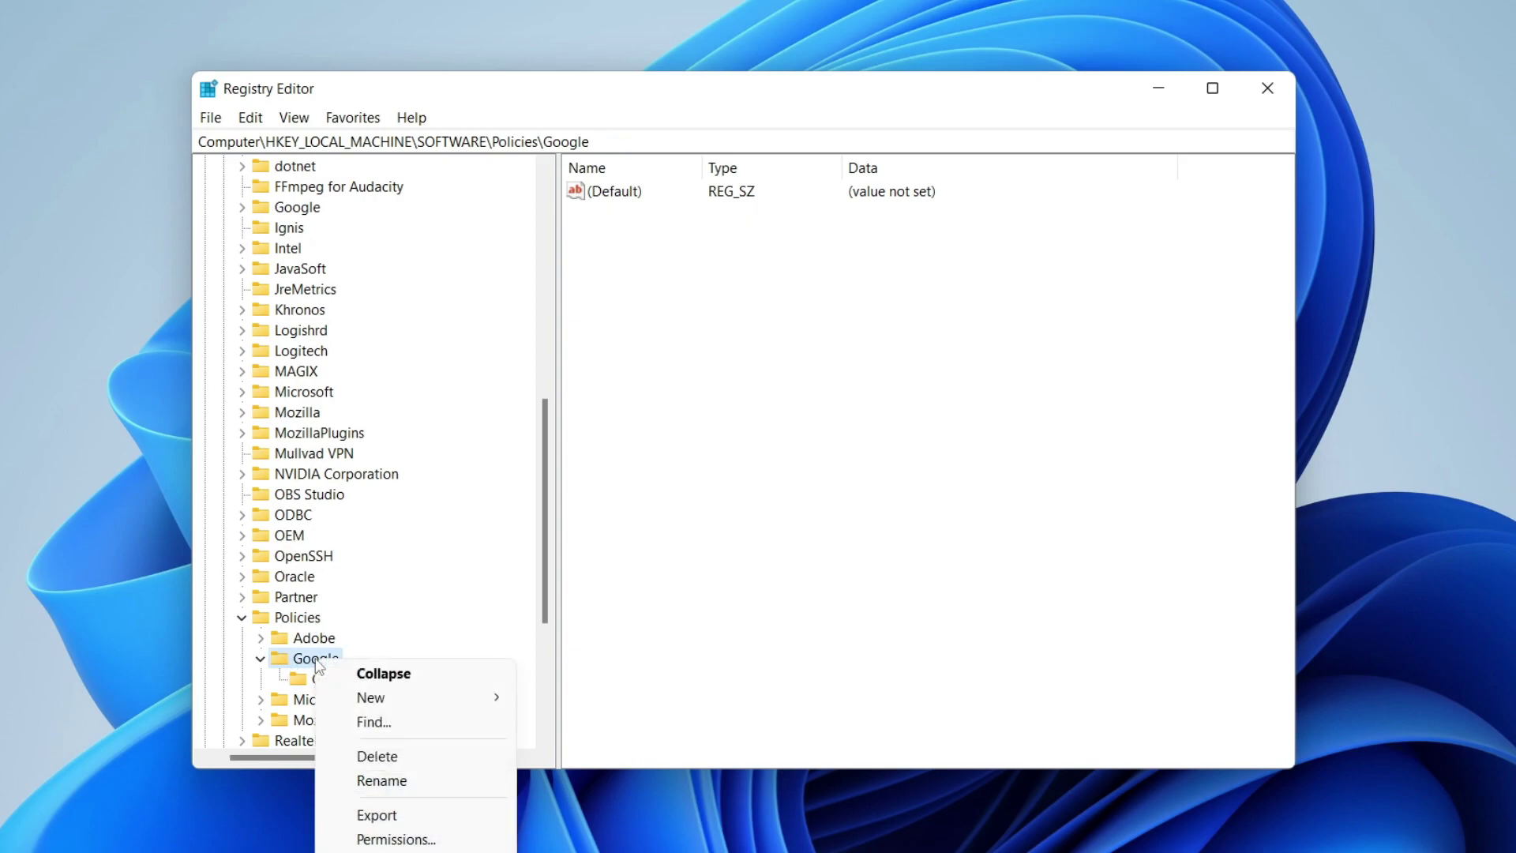
{"action": "left_click", "coordinate": [386, 754]}
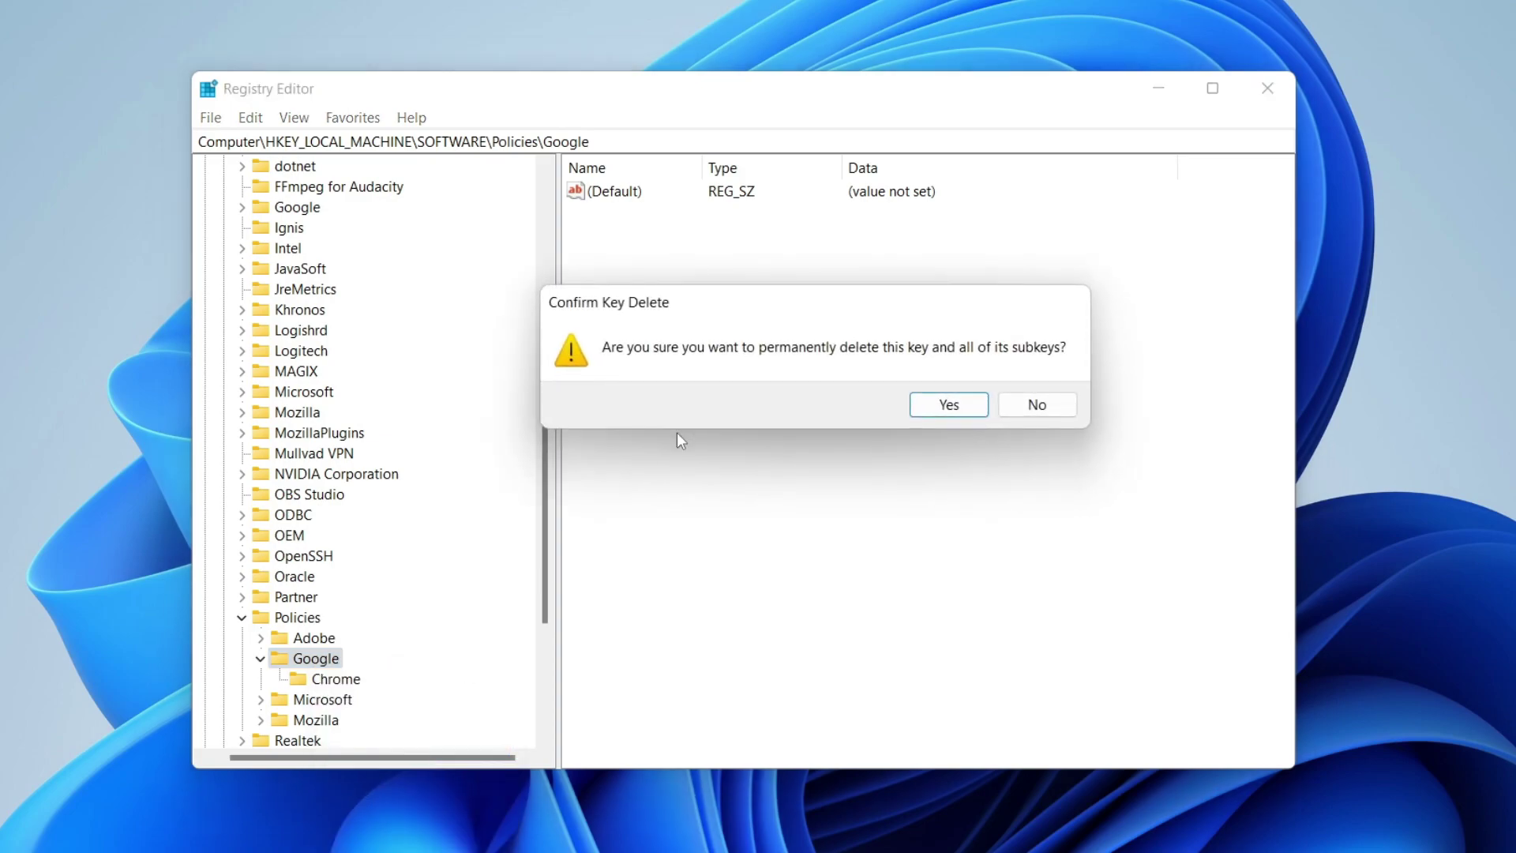
{"action": "left_click", "coordinate": [920, 403]}
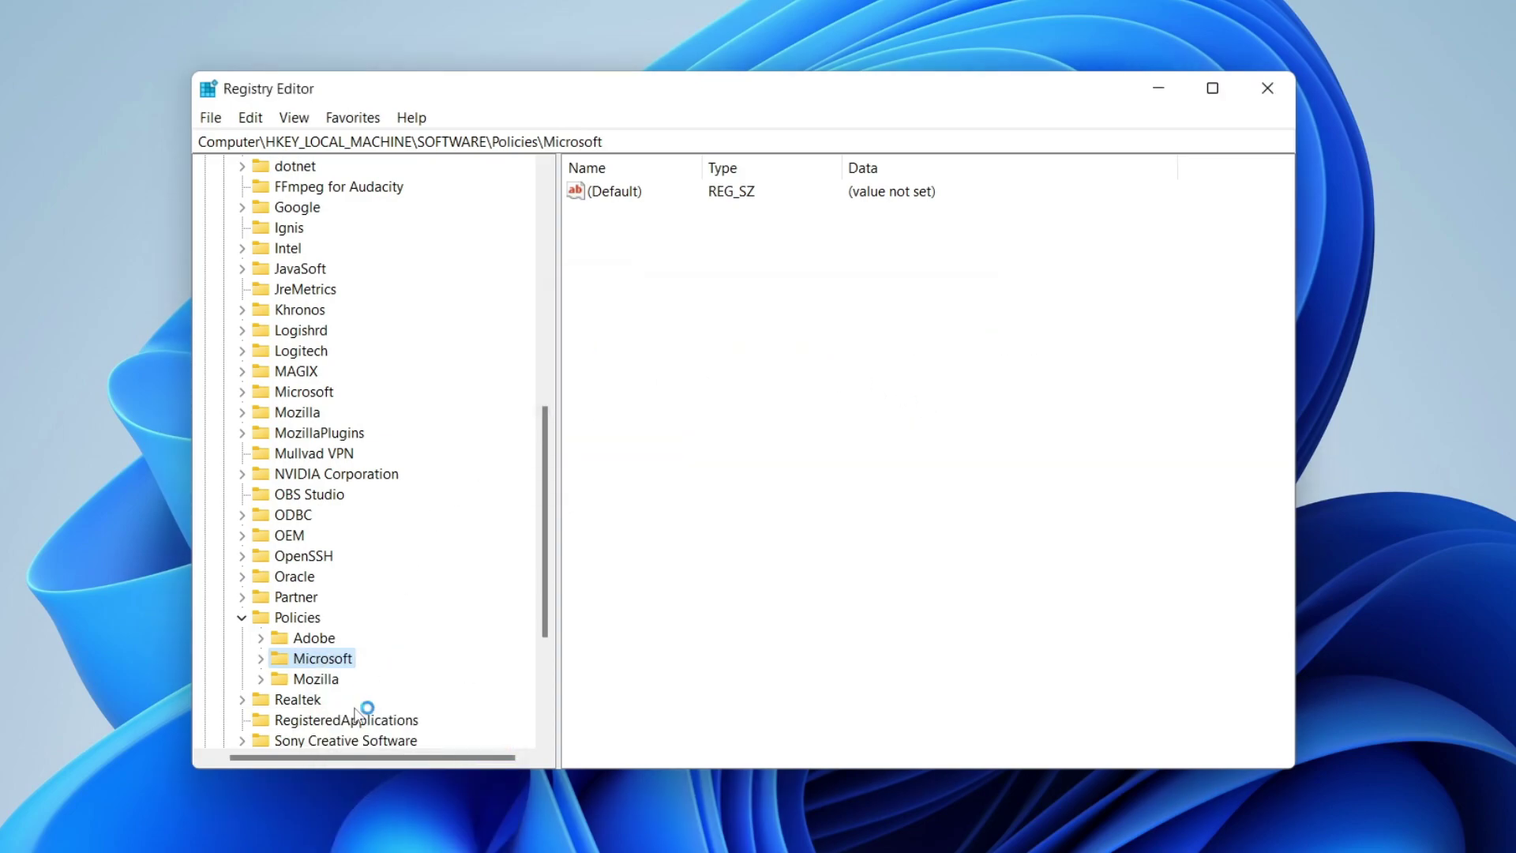